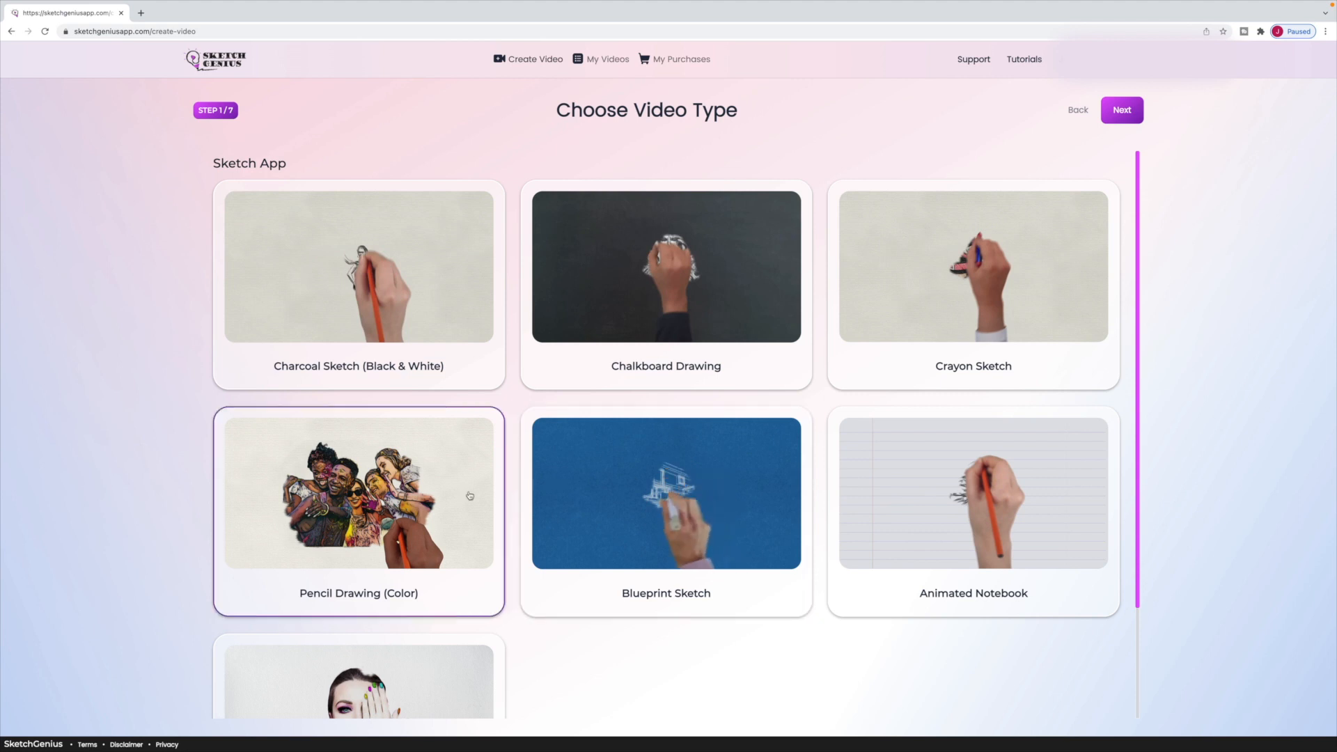
Choose the Animated Sketchbook video type with the Sketchbook Female 1 template and continue to the voice settings
scroll(422, 489, "down", 2)
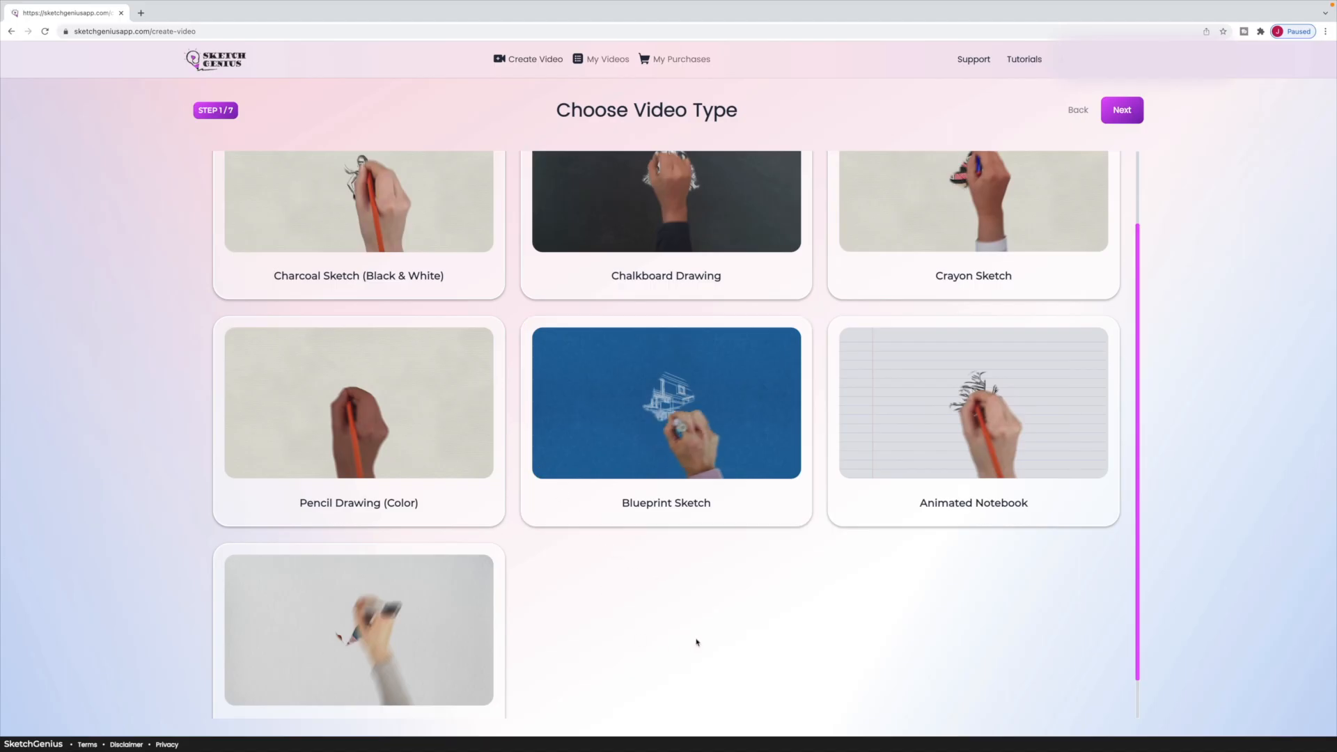
scroll(768, 586, "up", 2)
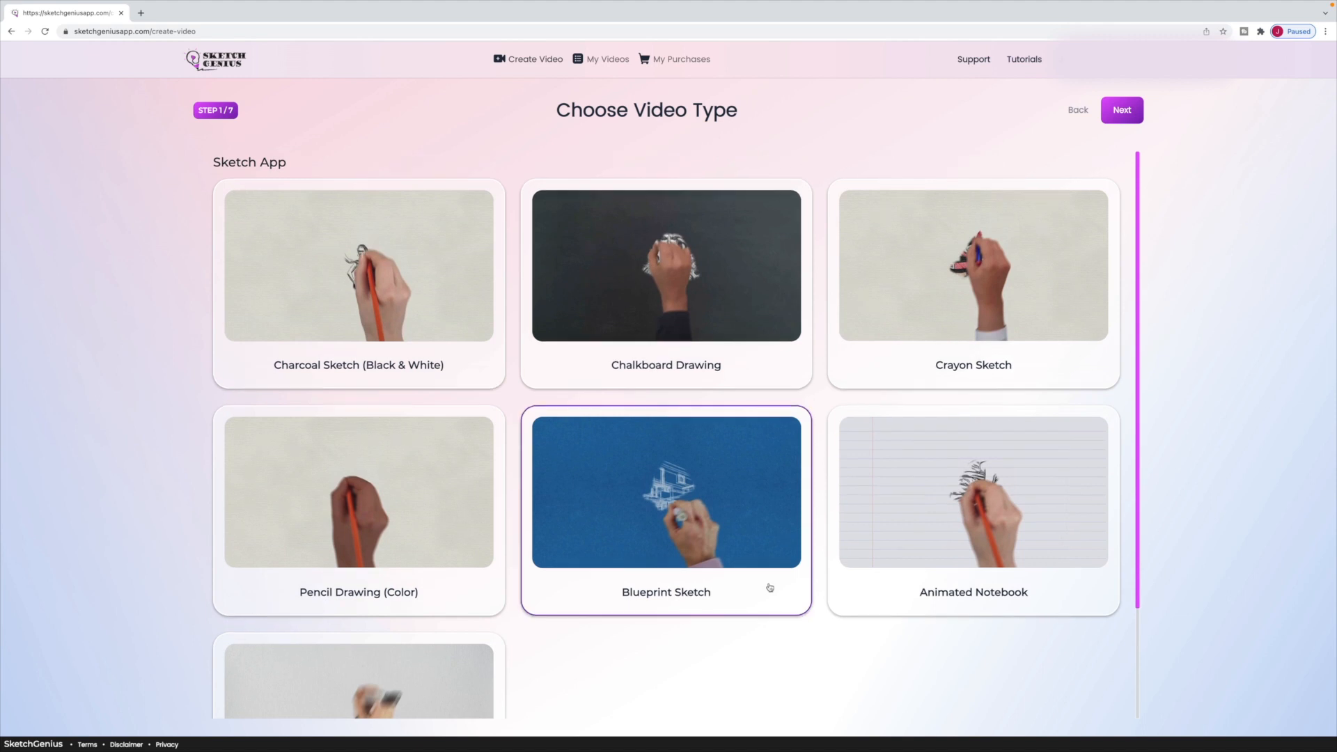
scroll(769, 587, "down", 2)
scroll(383, 603, "down", 1)
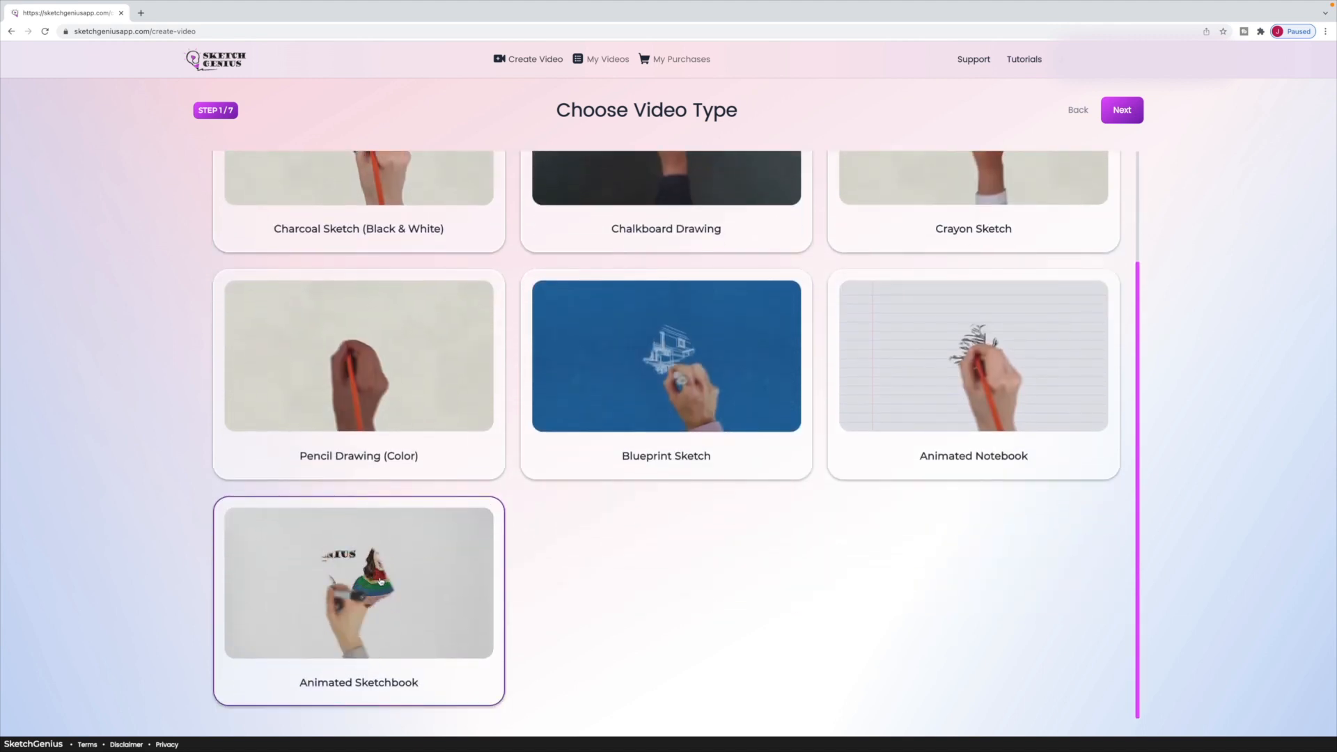
left_click(383, 602)
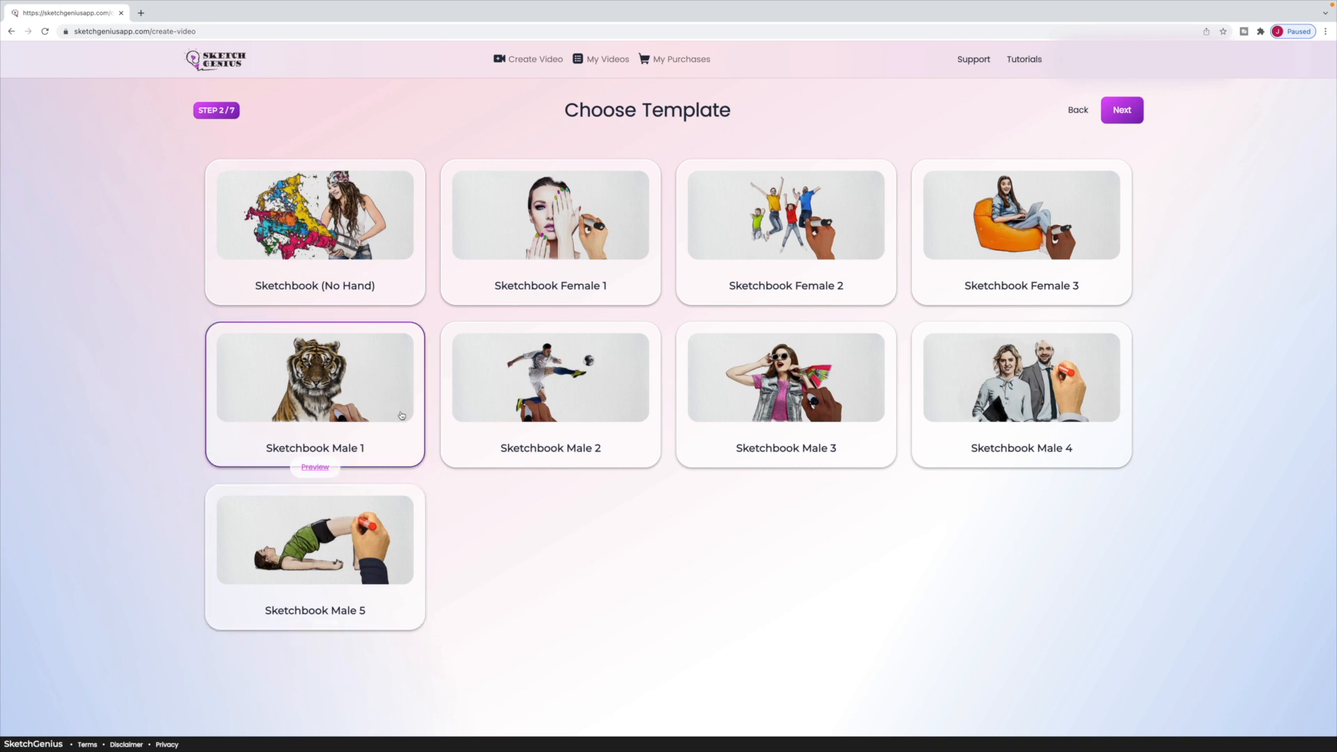
left_click(560, 220)
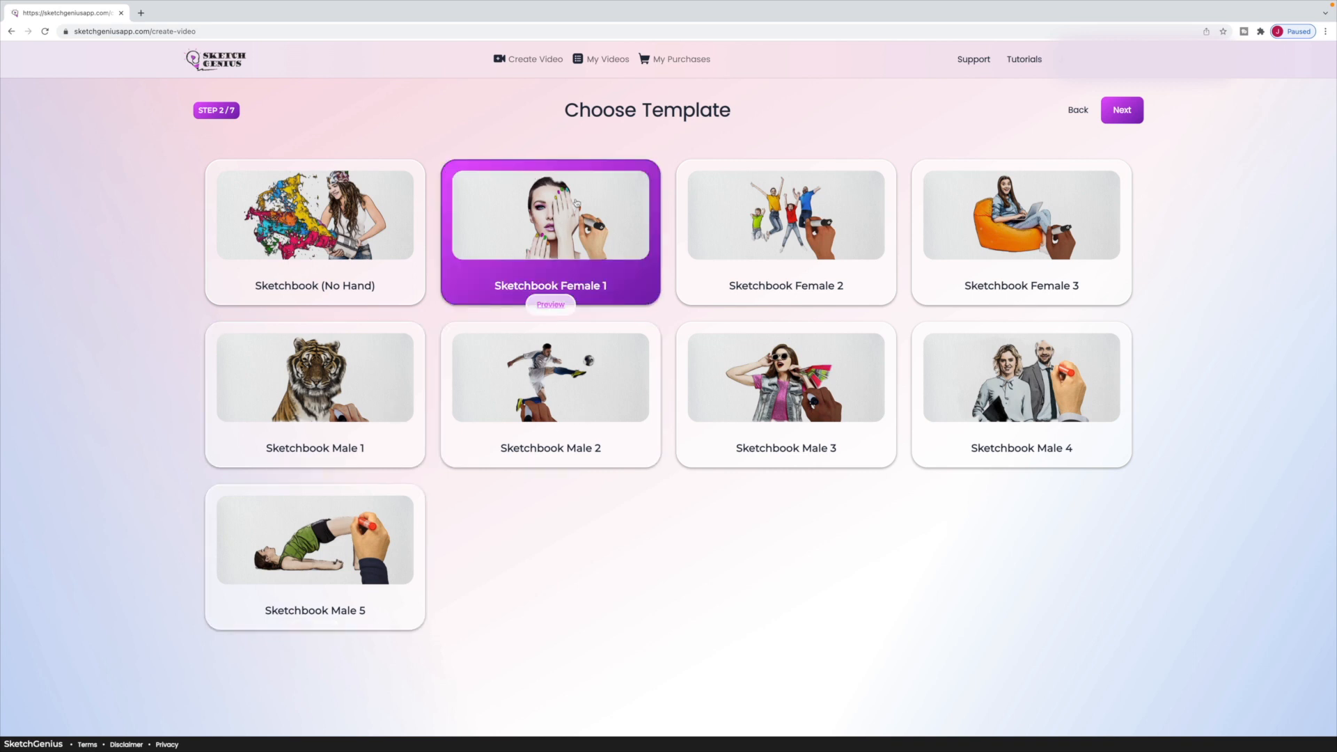
left_click(1122, 113)
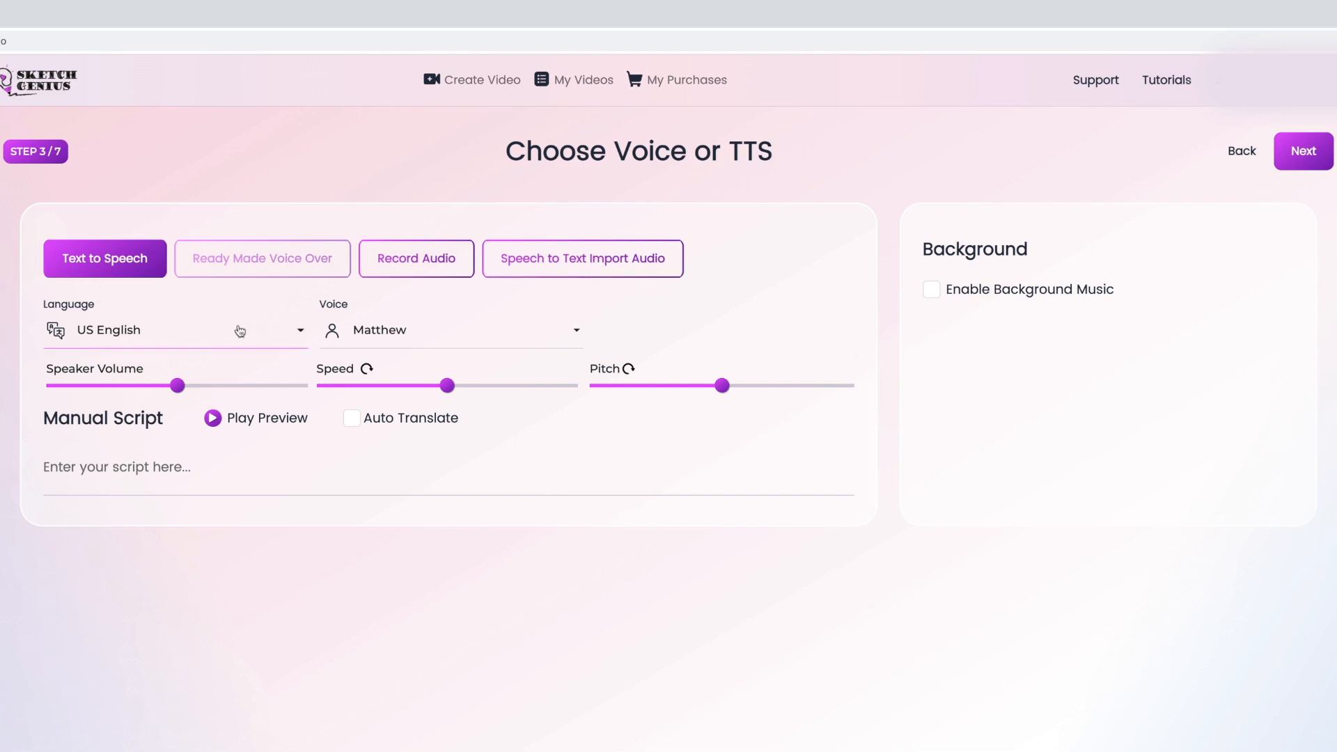
Look through the text-to-speech languages, keep US English, and choose Joanna as the voice
left_click(298, 334)
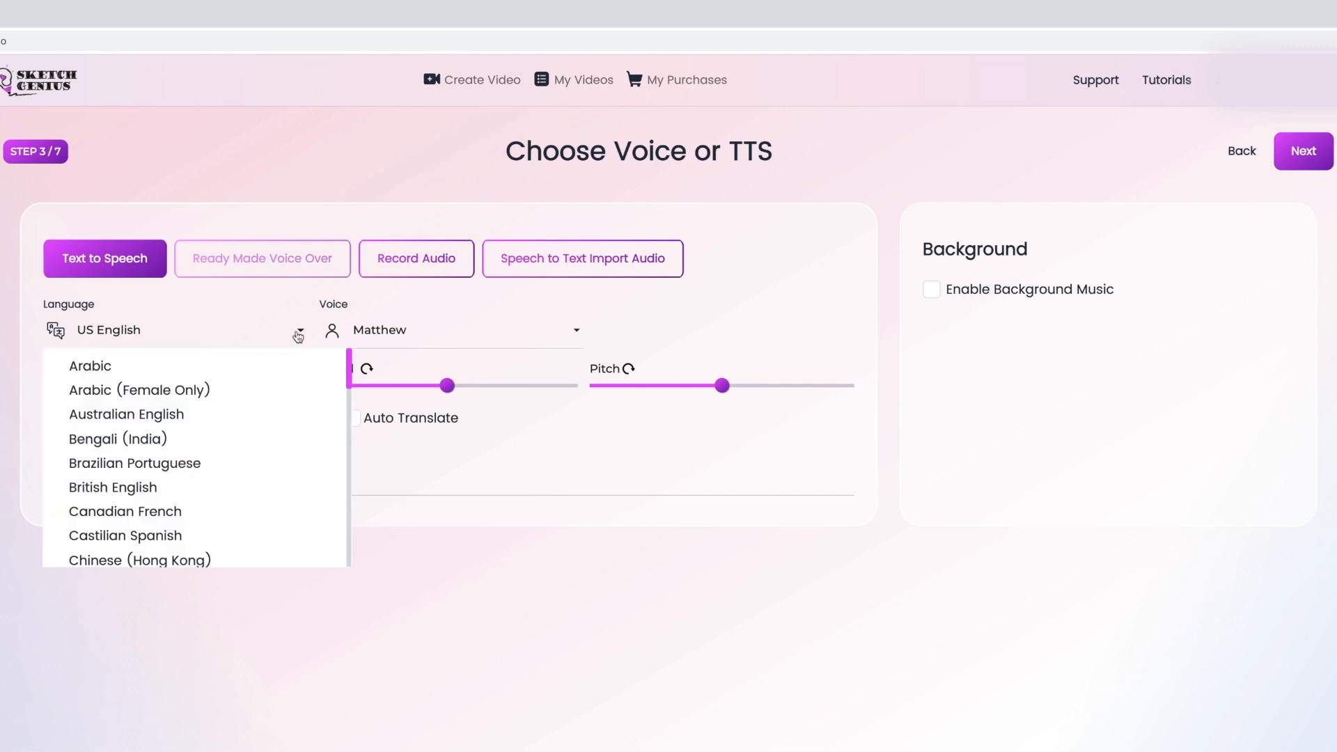
scroll(233, 415, "down", 4)
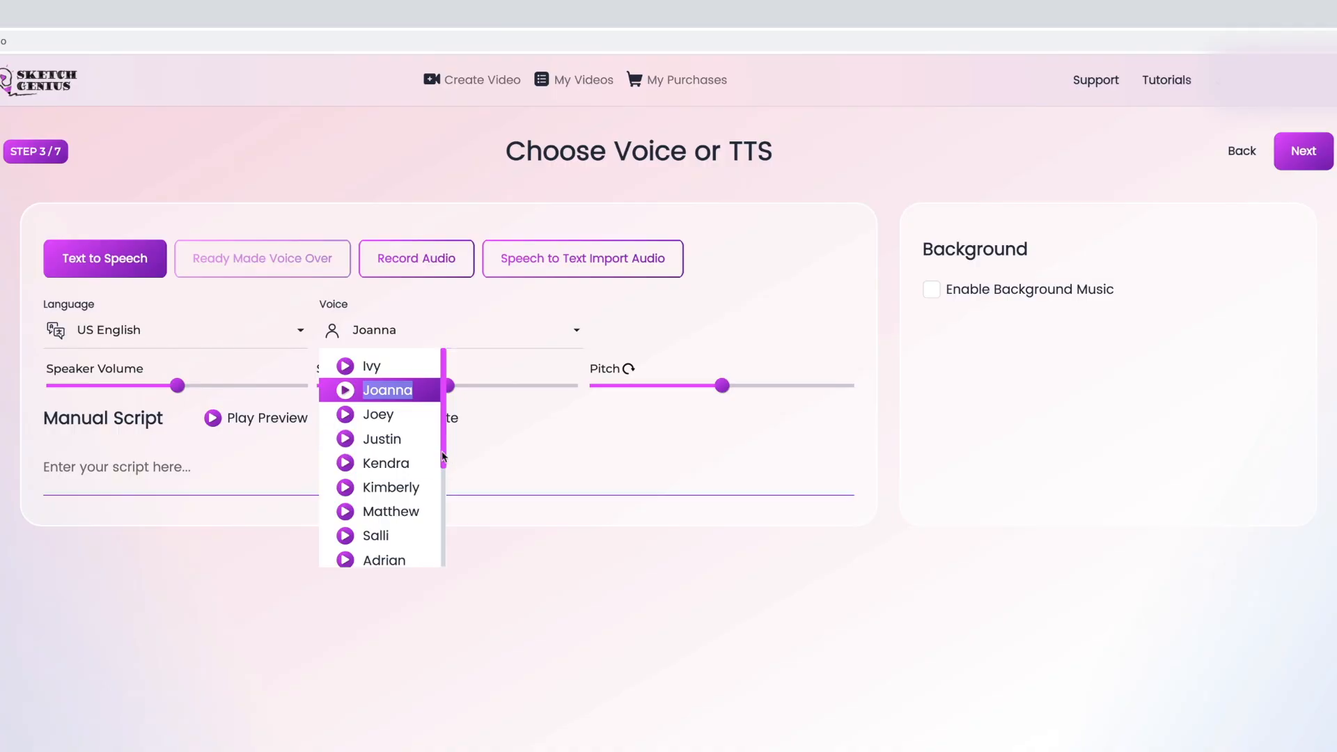
left_click(347, 392)
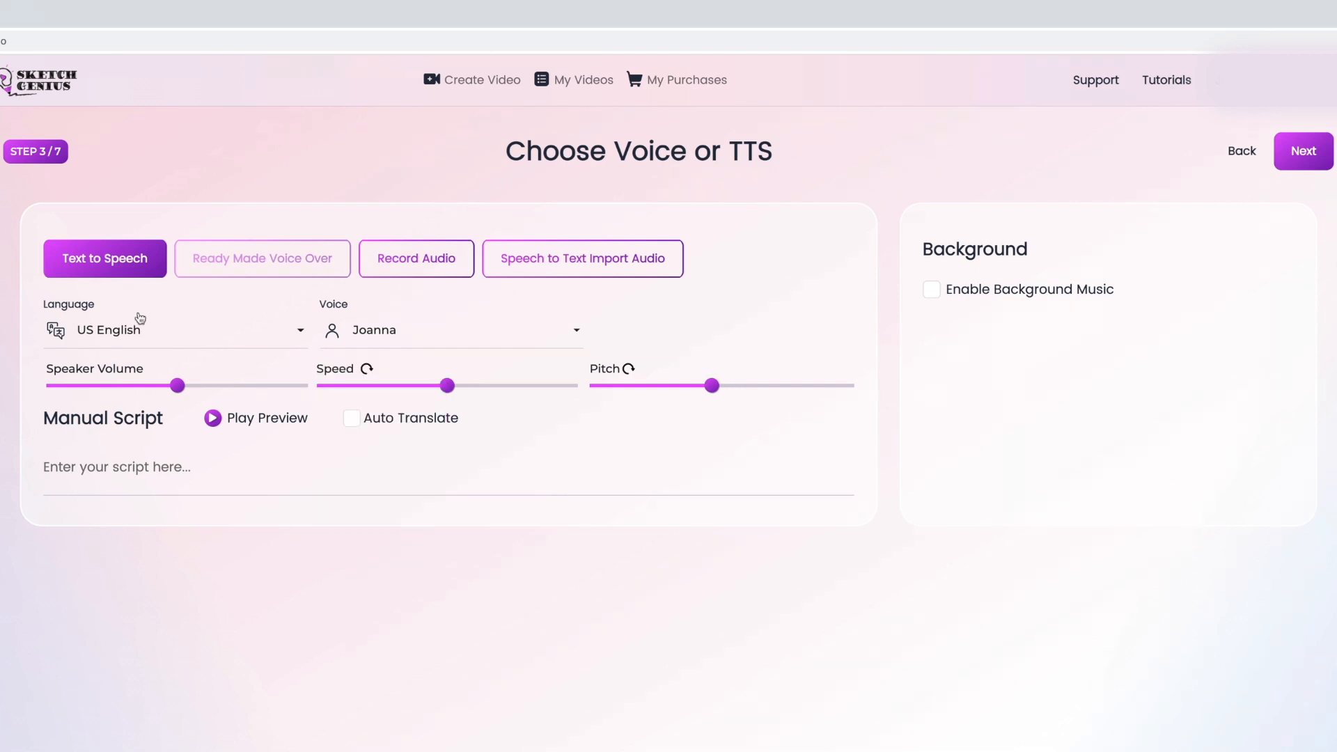
Enter the script starting "Get excited about working out! The New Year is the perfect time to start a new workout routine." and play its preview
left_click(201, 478)
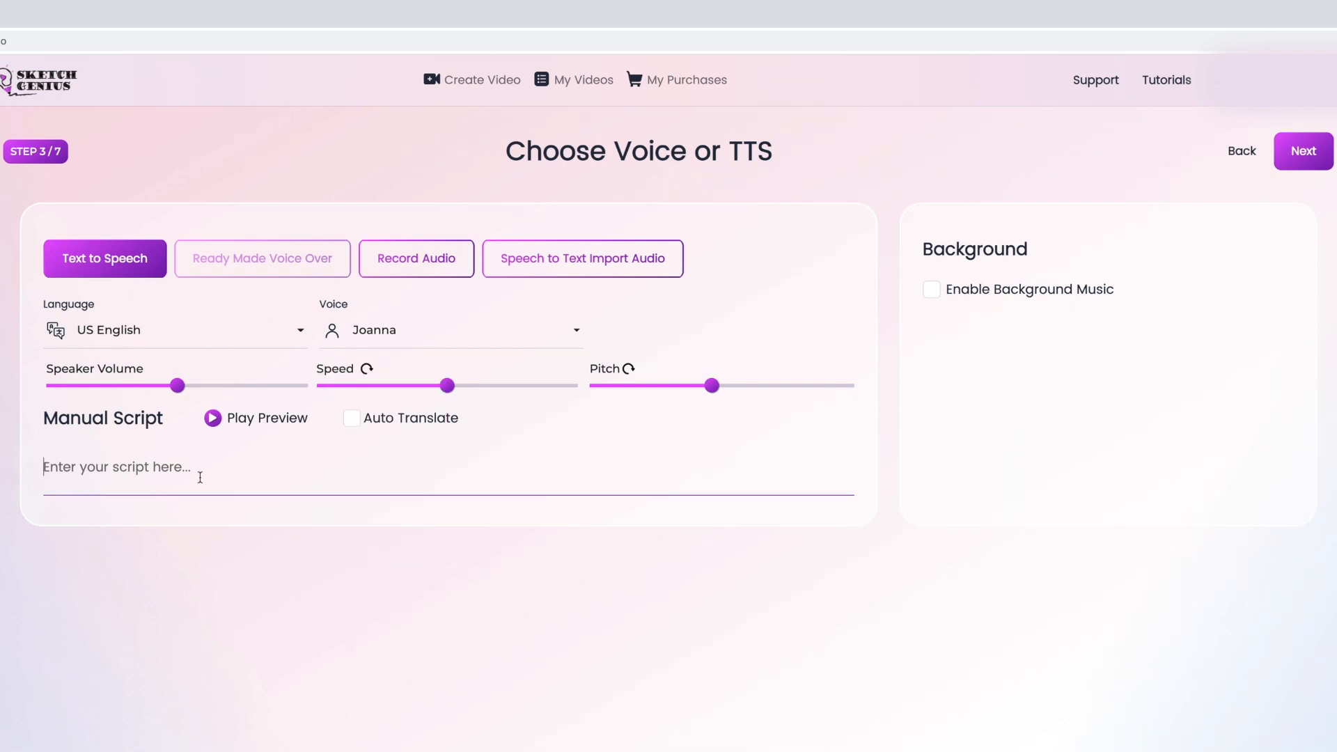
type("Get excited about working out! The New Year is the perfect time to start a new workout routine. There are so many ways to get healthier: join a gym, buy at home fitness equipment or just tie on your sneakers and take a walk around the neighborhood. 2022 is the year you become best, healthiest version of yourself.")
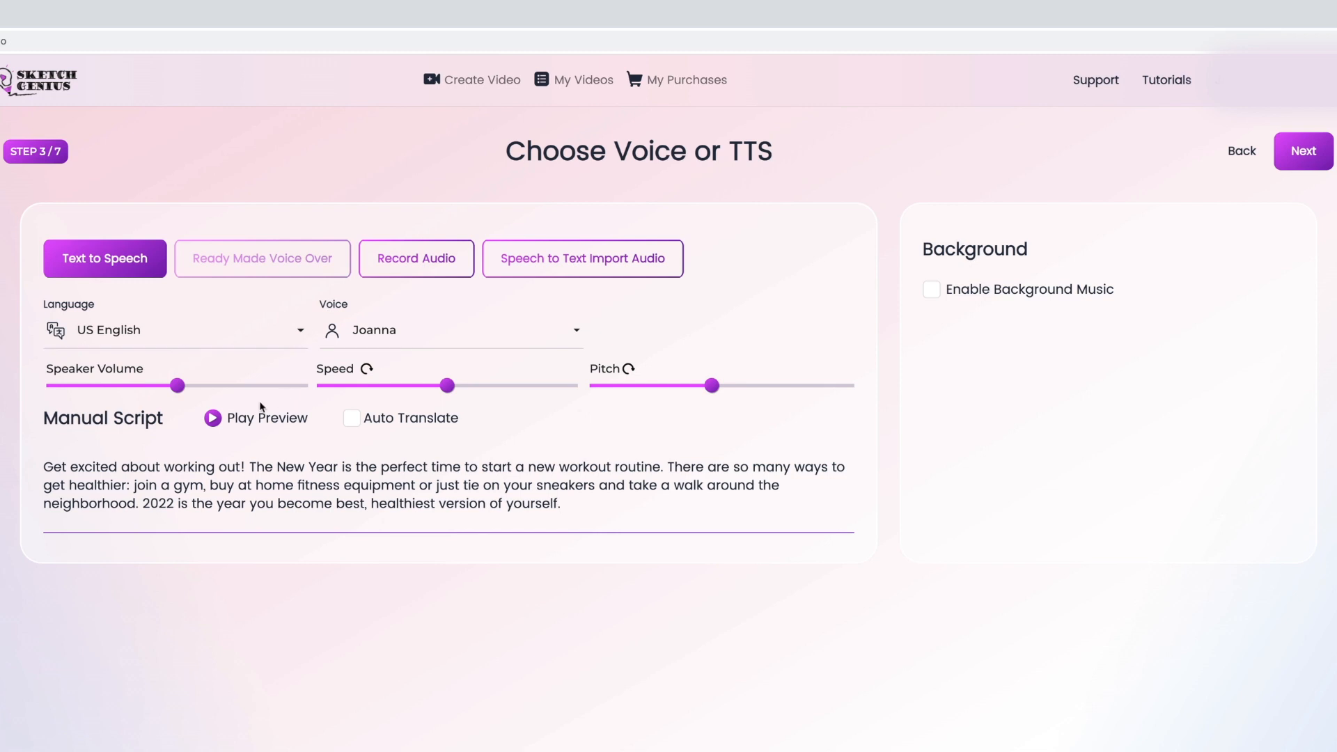
left_click(214, 419)
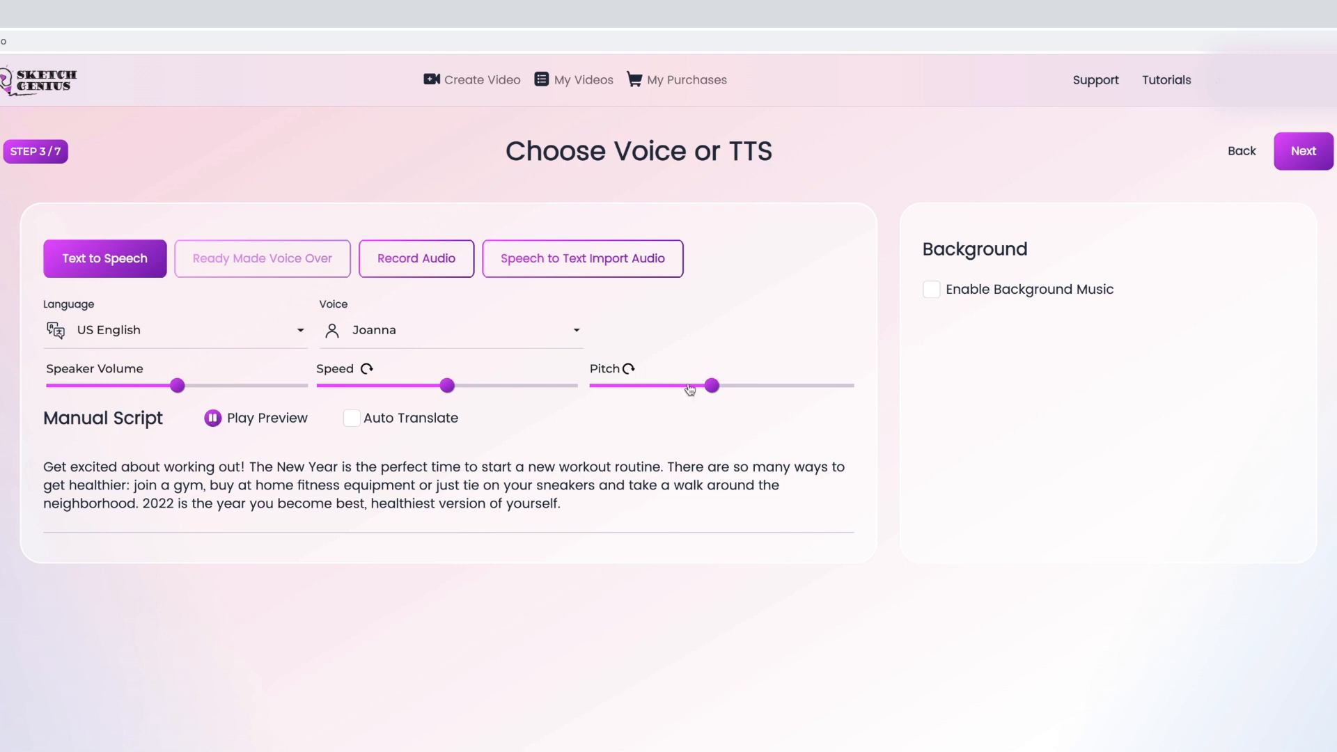
Try higher and lower pitch levels for the voiceover and set the pitch to the middle of its range
left_click(769, 395)
left_click_drag(772, 392, 677, 386)
left_click_drag(677, 386, 722, 388)
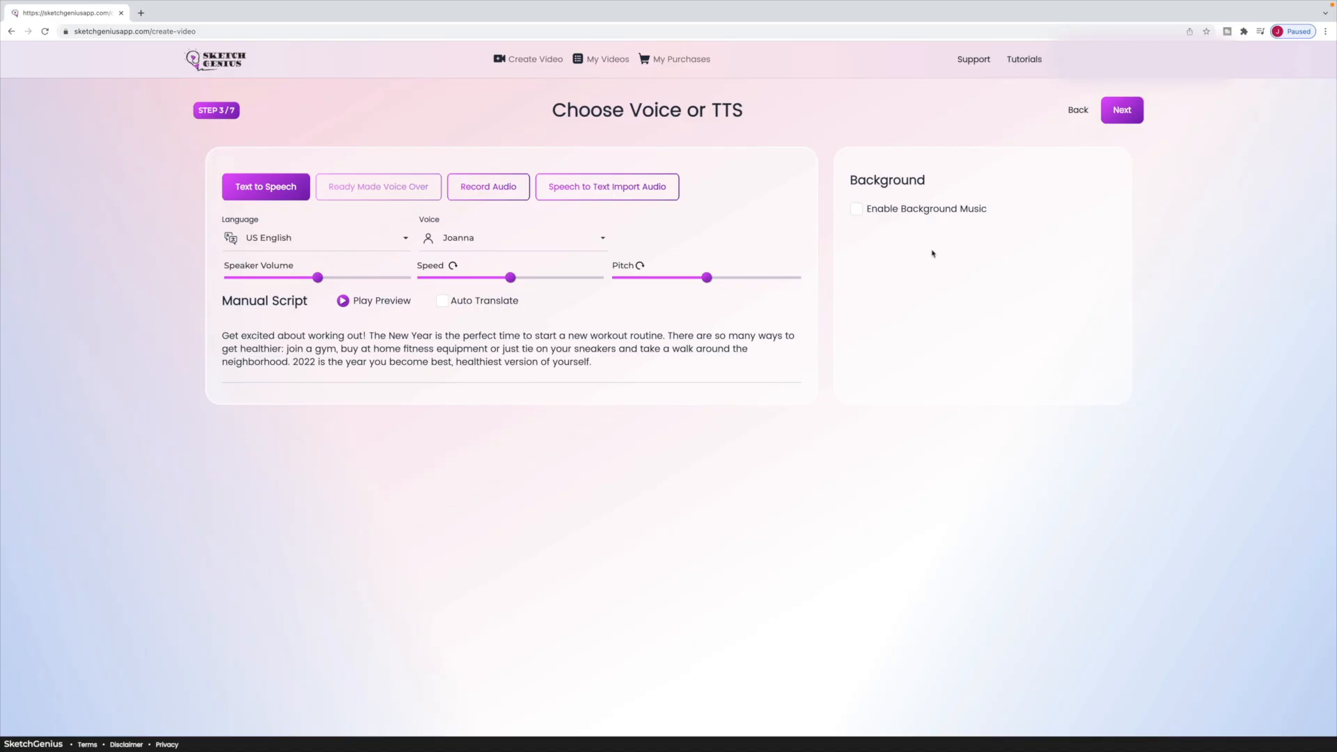
Enable background music and look through the music library and the list of built-in tracks
left_click(857, 209)
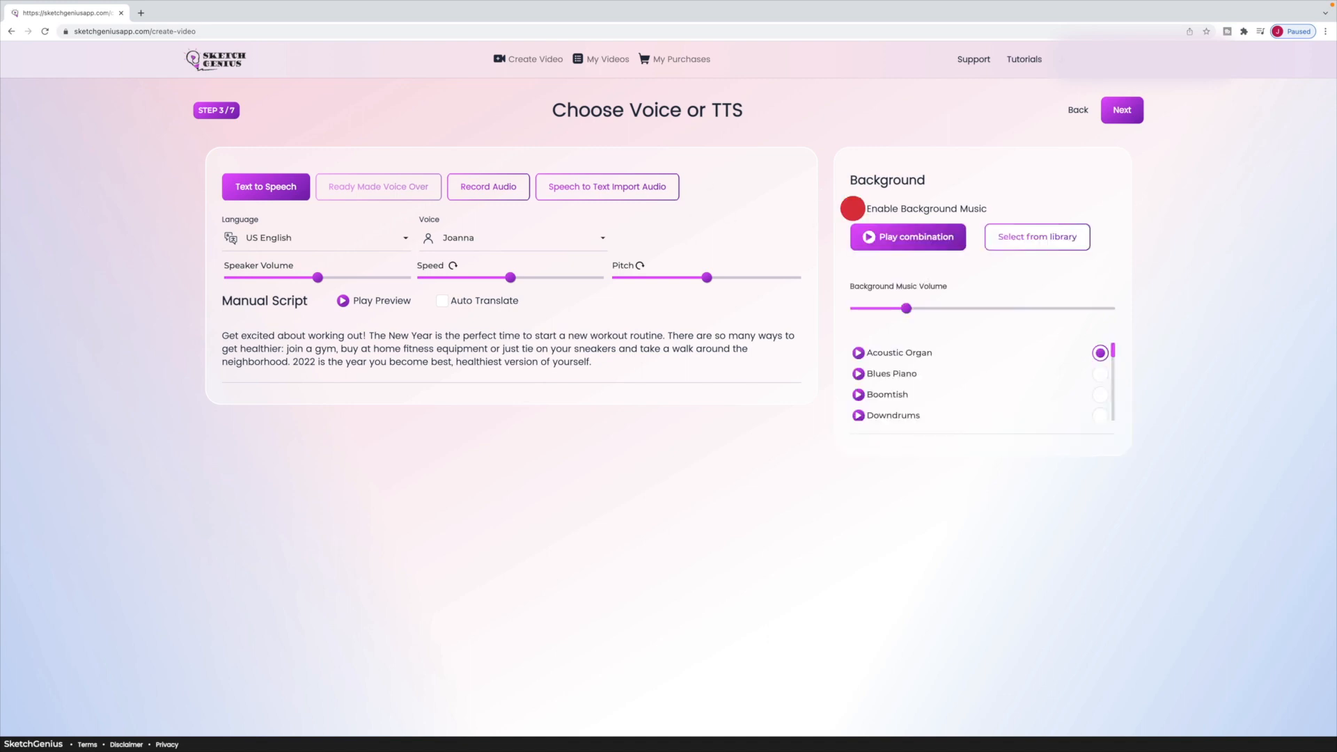
left_click(1037, 237)
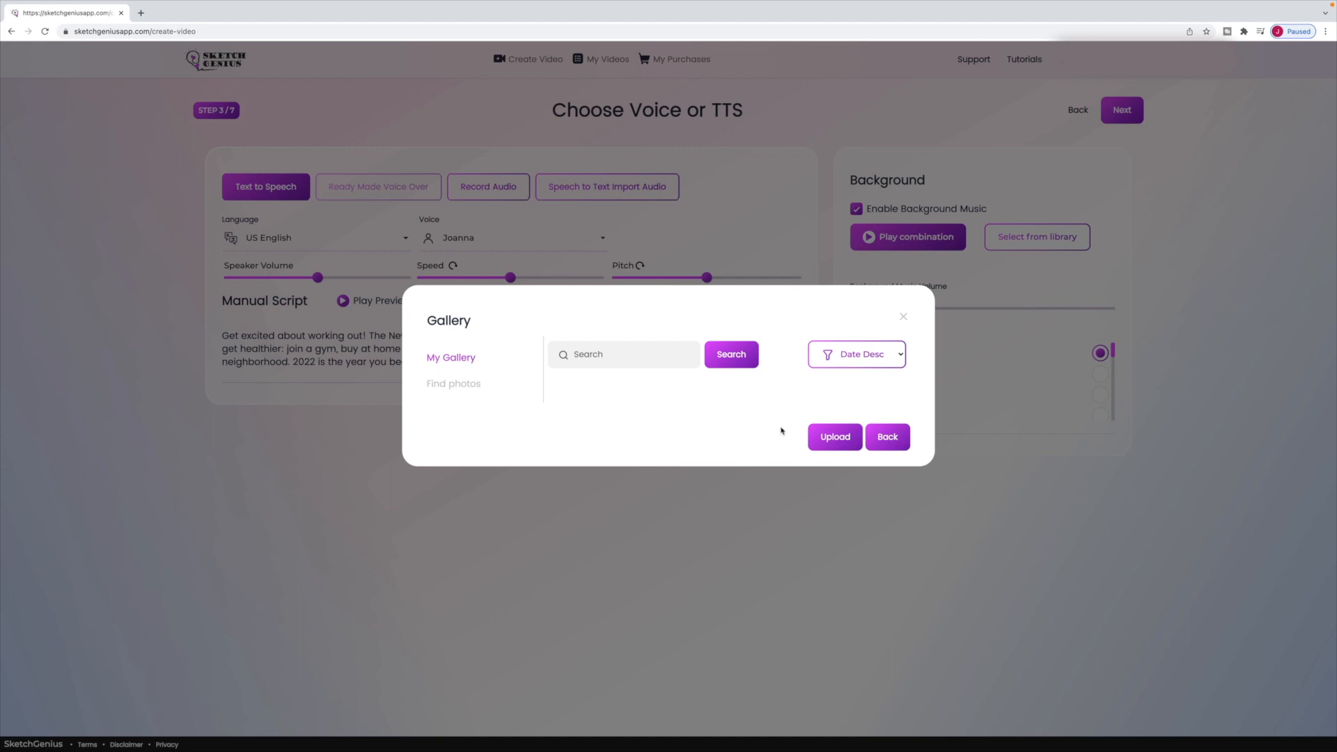
left_click(903, 316)
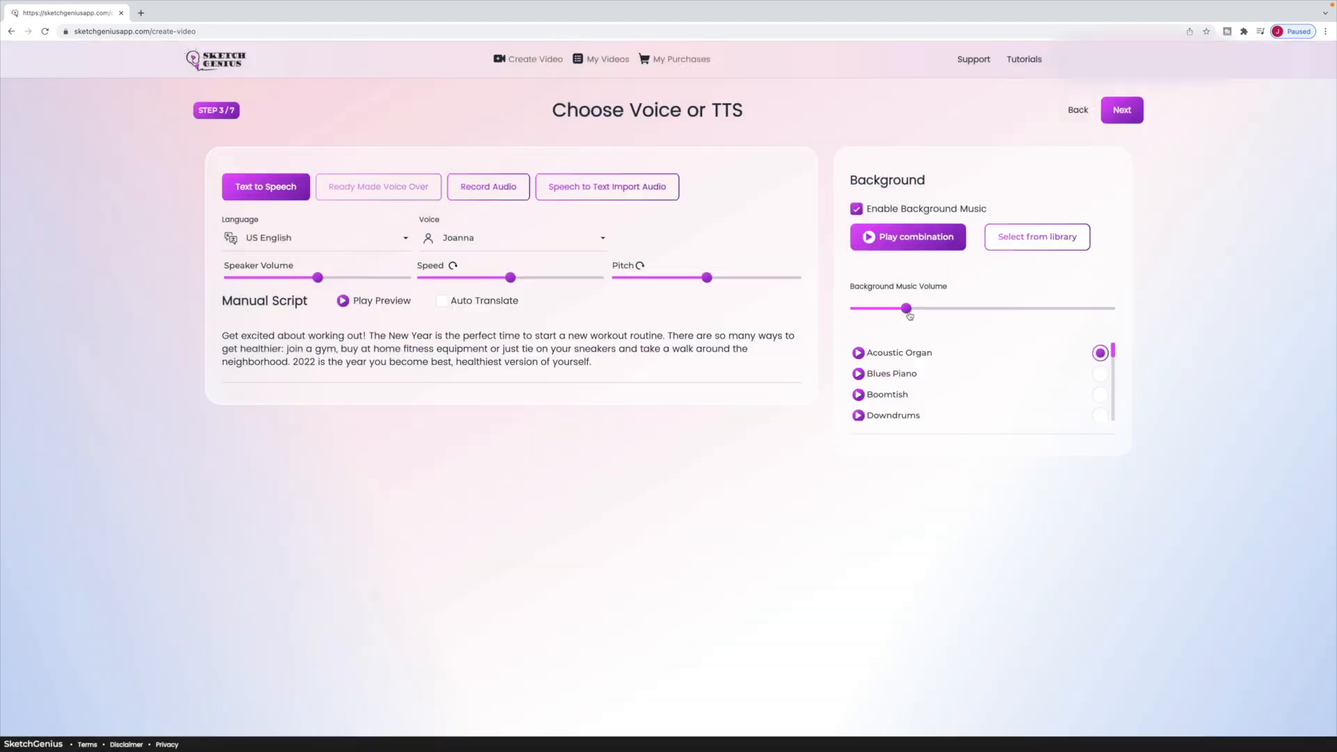
scroll(982, 399, "down", 10)
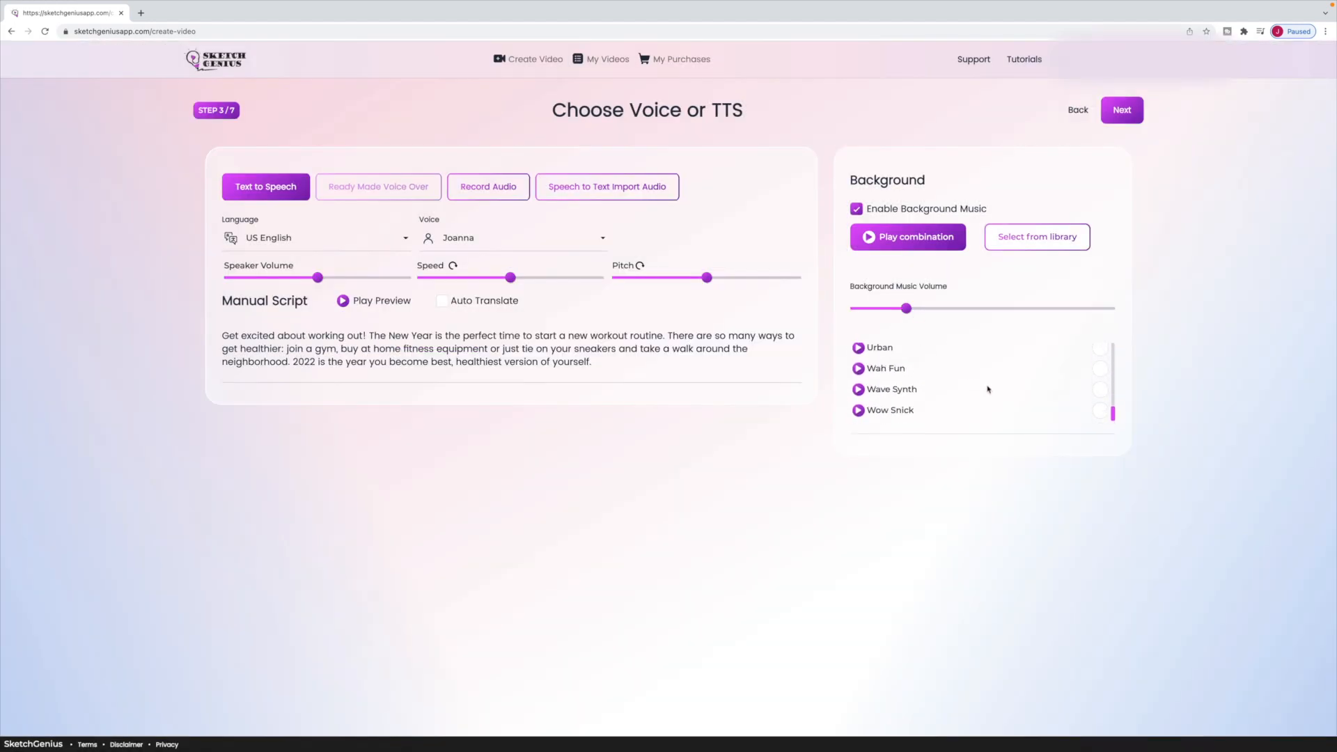
scroll(988, 390, "up", 10)
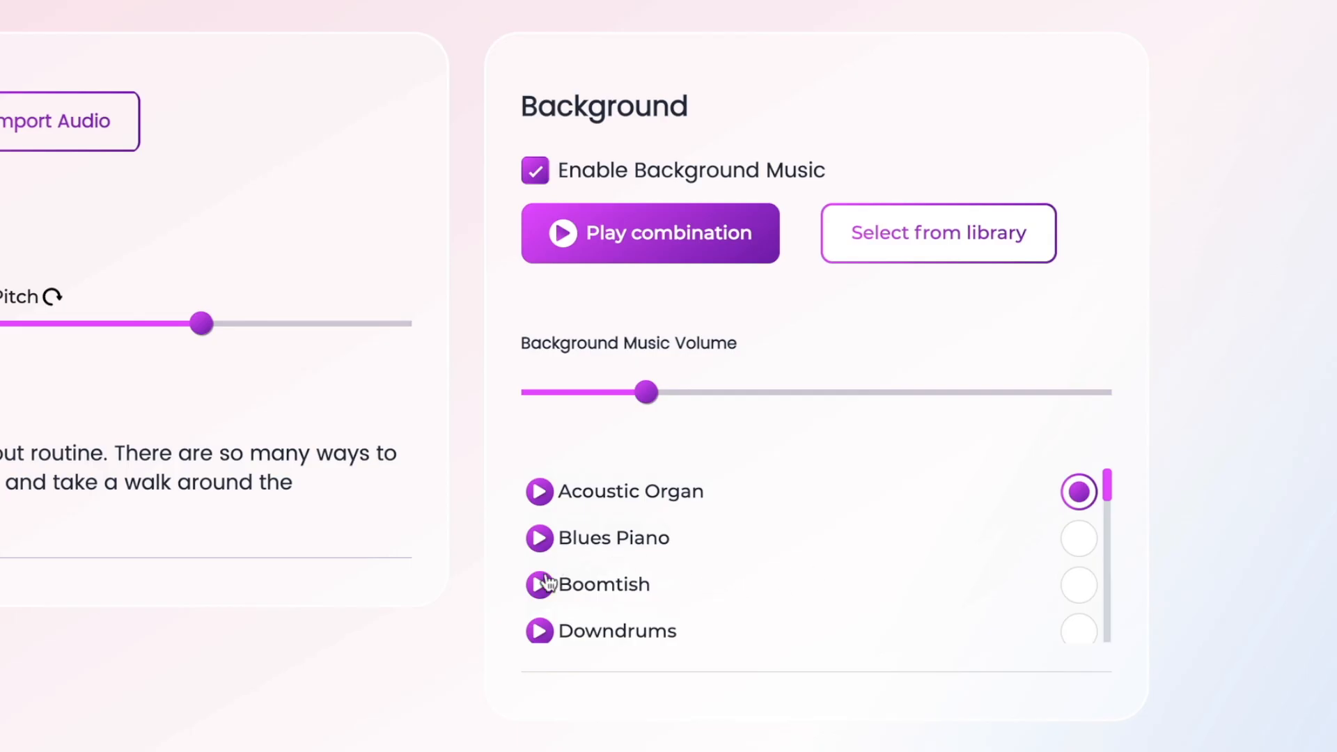
Preview the Boomtish track, choose it as the background music, and continue to the text positioning stage
left_click(547, 587)
left_click(546, 589)
left_click(1081, 585)
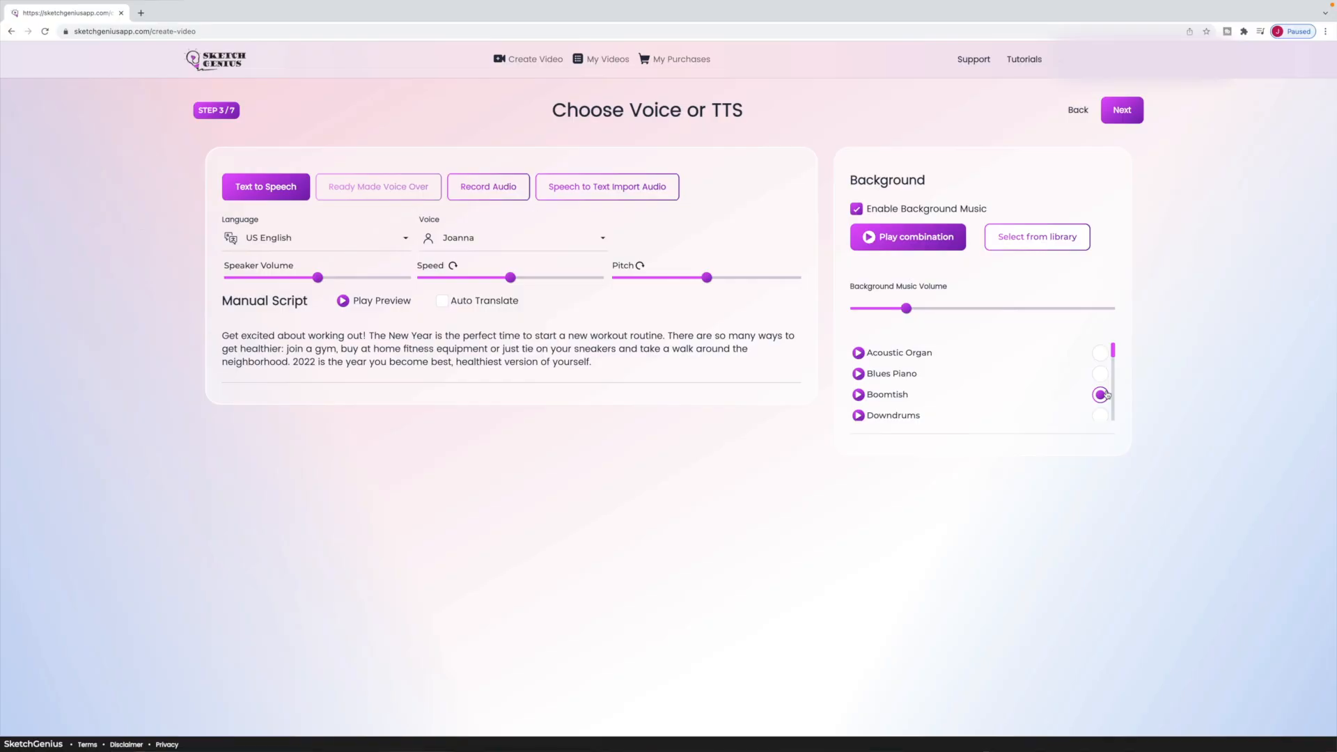
left_click(1130, 112)
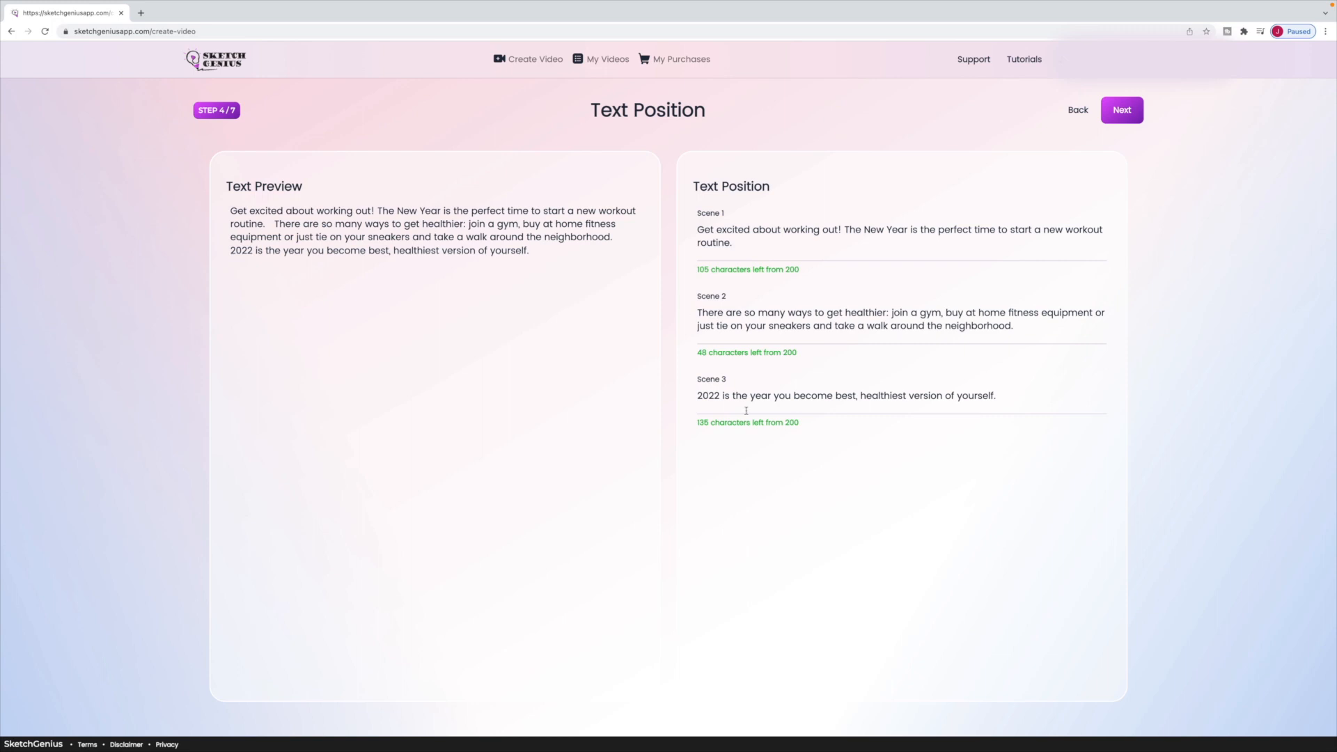
Correct the Scene 3 text to "2022 is the year you become the best, healthiest version of yourself." and continue to the video settings
left_click_drag(793, 326, 847, 331)
left_click(796, 462)
right_click(796, 463)
left_click(768, 487)
left_click(1120, 113)
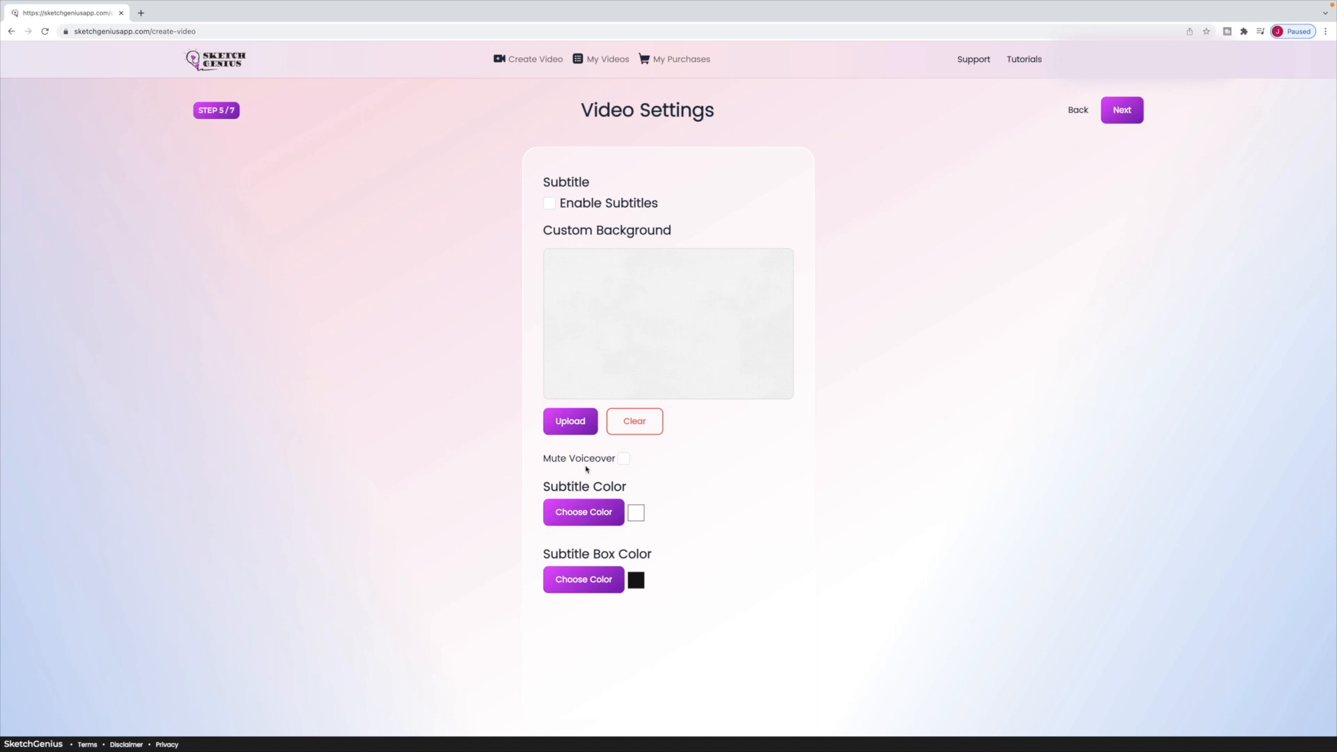
Enable subtitles for the video and continue to the scene creation stage
left_click(550, 204)
left_click(1136, 105)
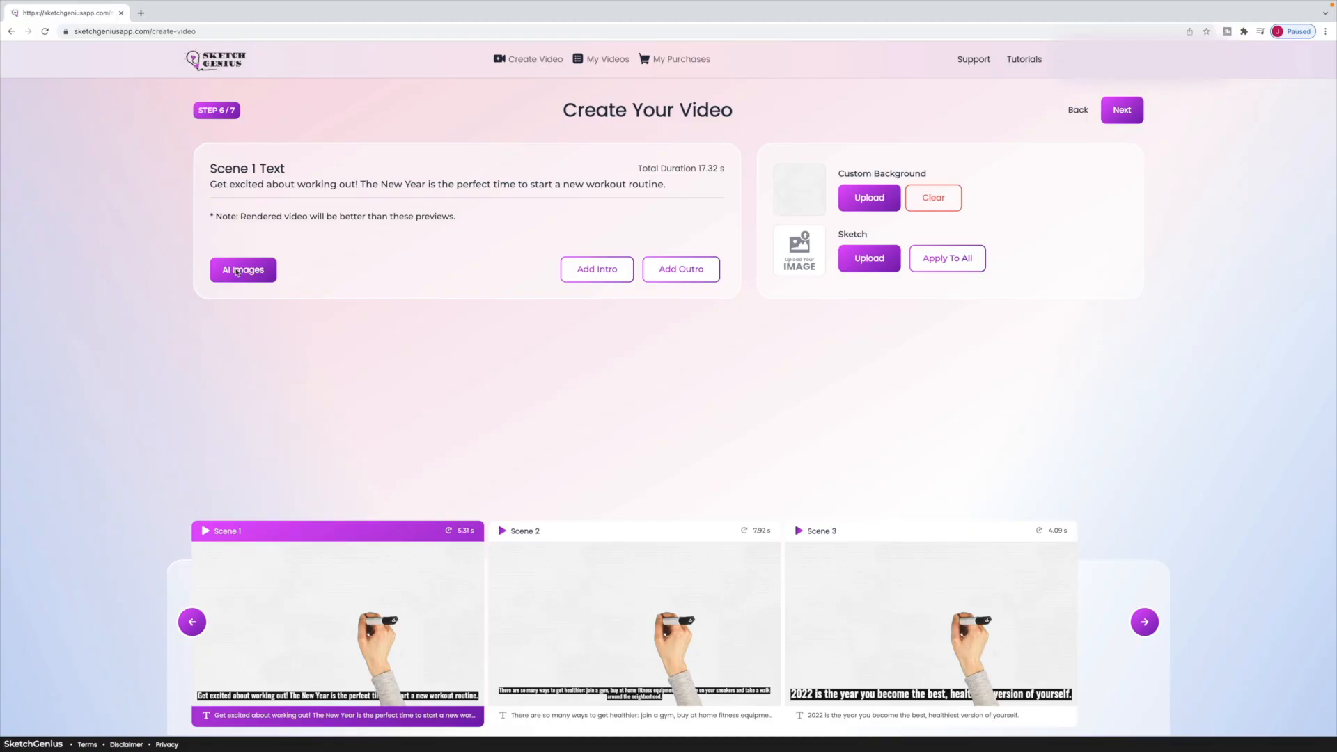
Examine the image sources available for Scene 1's sketch: My Gallery, Pixabay, Pexels and Premium
left_click(237, 272)
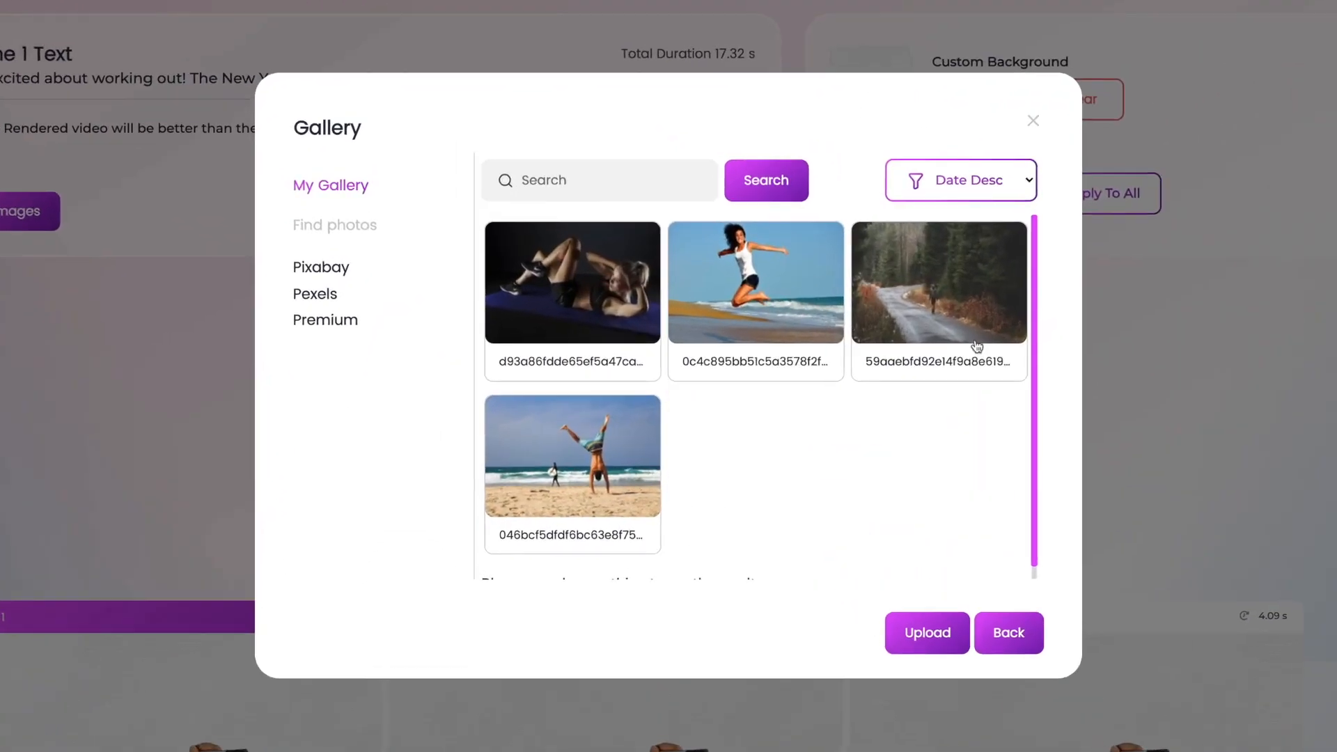
scroll(783, 507, "down", 1)
scroll(783, 507, "up", 1)
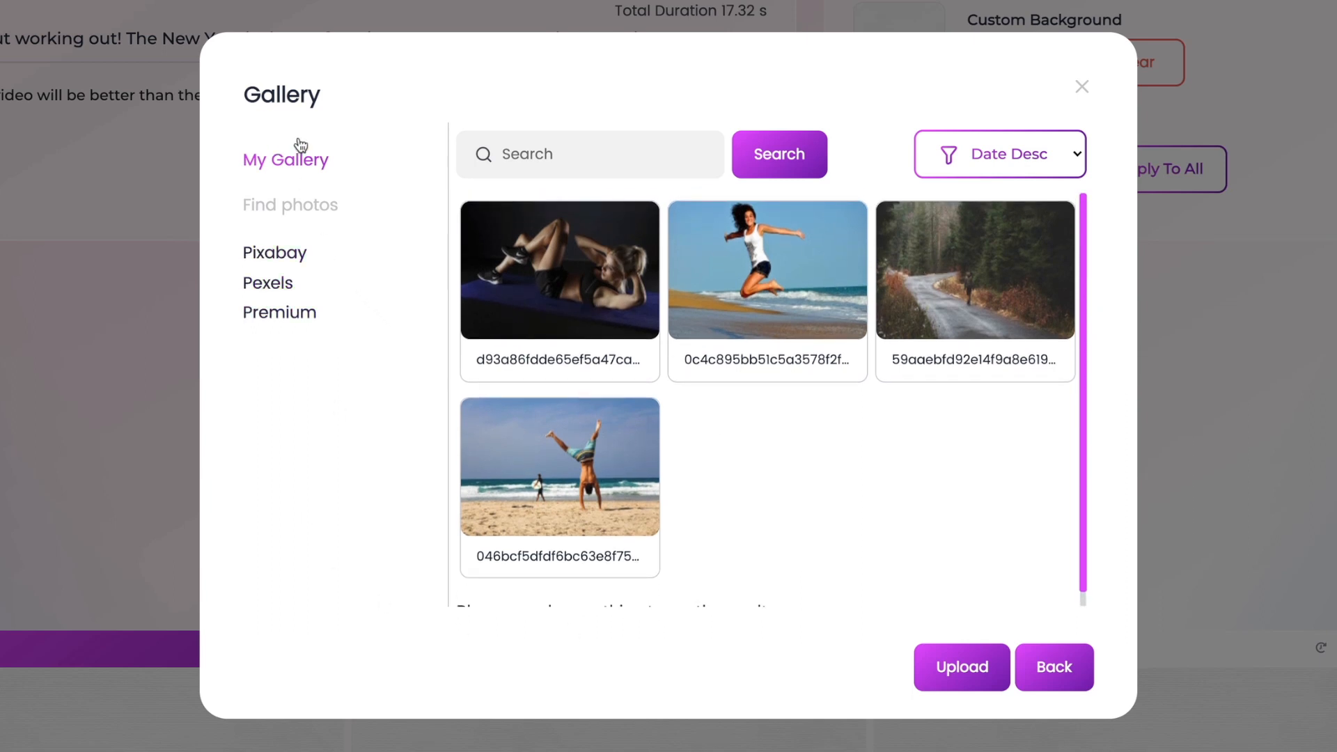
left_click(344, 256)
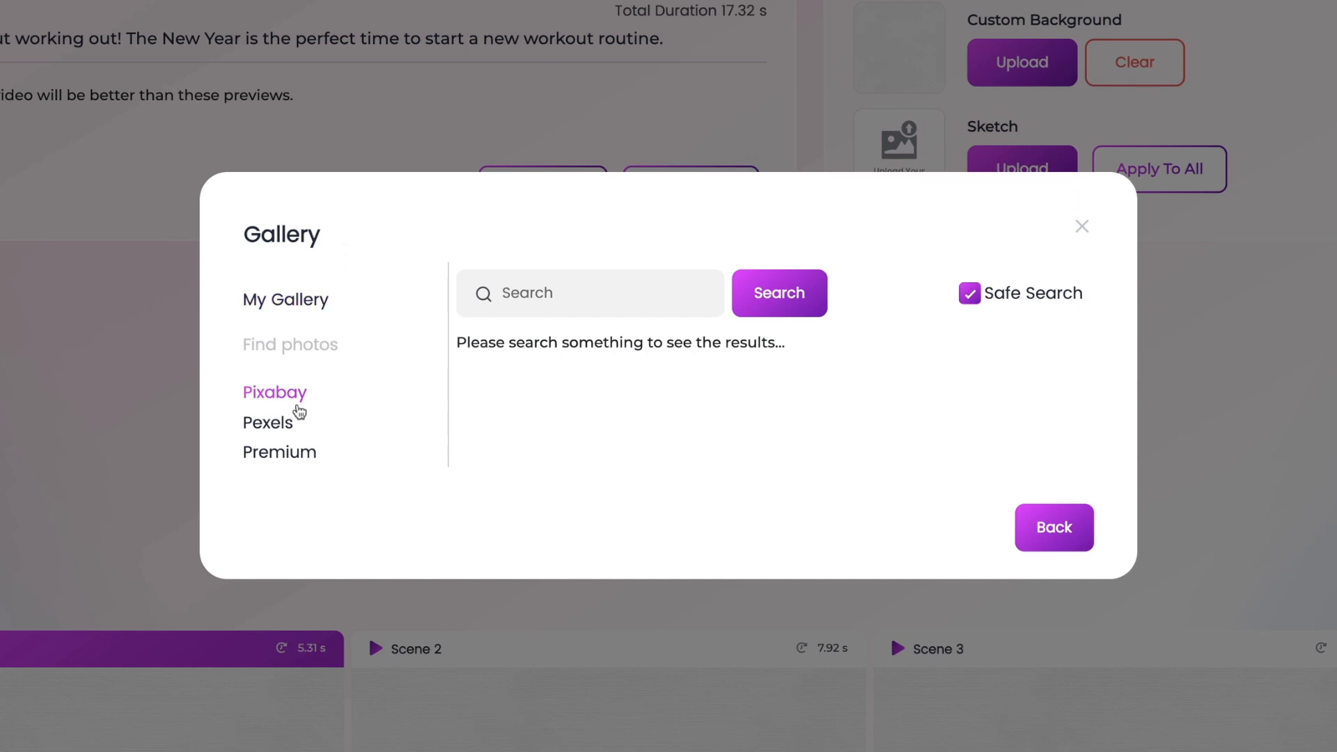
left_click(279, 426)
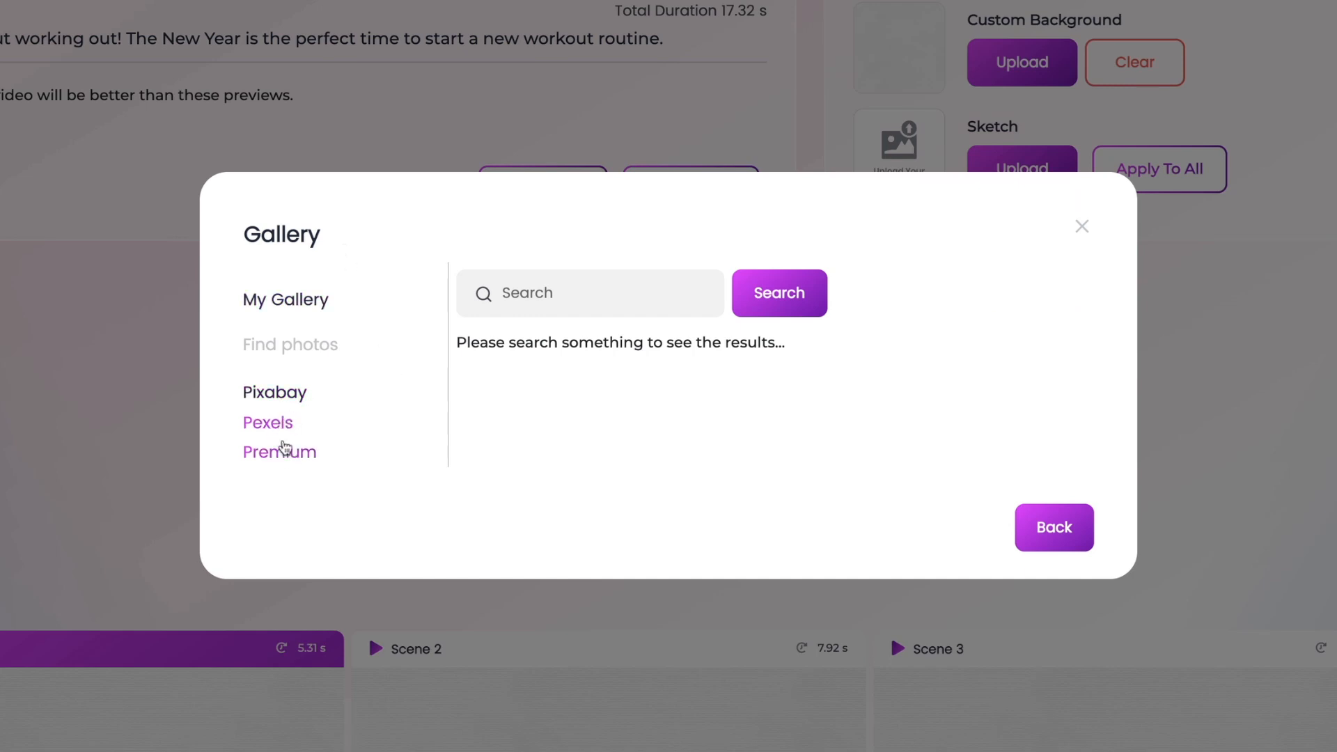
left_click(282, 400)
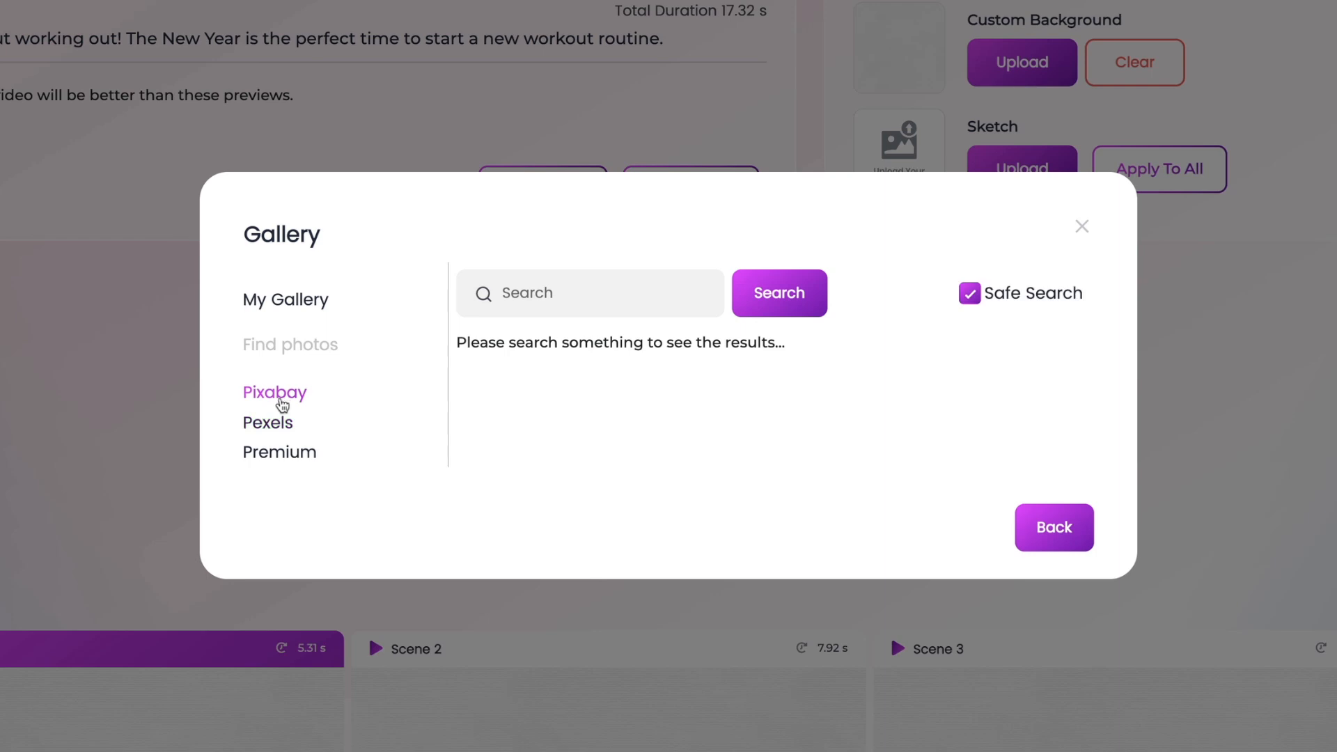
left_click(283, 425)
left_click(281, 397)
left_click(309, 463)
left_click(285, 425)
Search Pixabay for "exercise" and look through the image results
left_click(279, 394)
left_click(511, 283)
type("exercise")
left_click(762, 304)
scroll(815, 561, "down", 5)
scroll(800, 561, "down", 5)
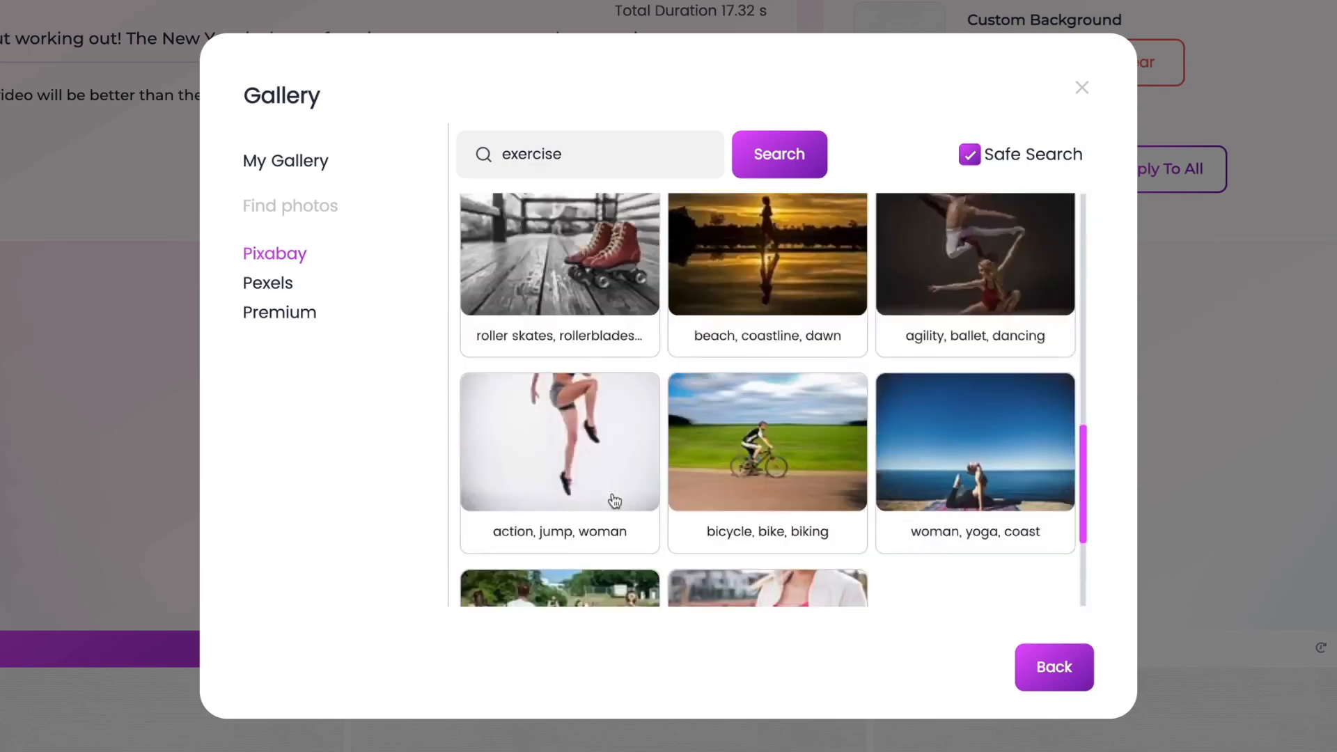
scroll(801, 529, "down", 2)
scroll(827, 470, "up", 10)
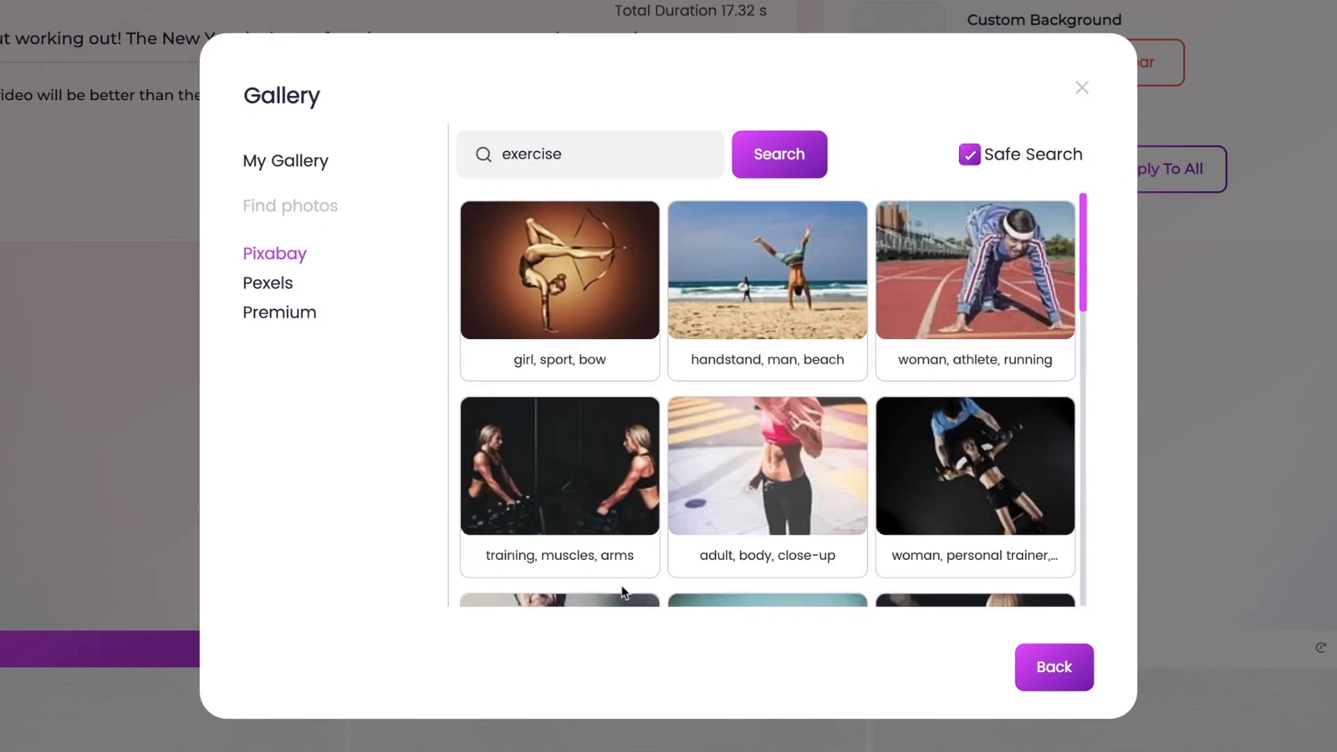
Try removing the background from the beach handstand photo, and close its preview without selecting it
left_click(797, 300)
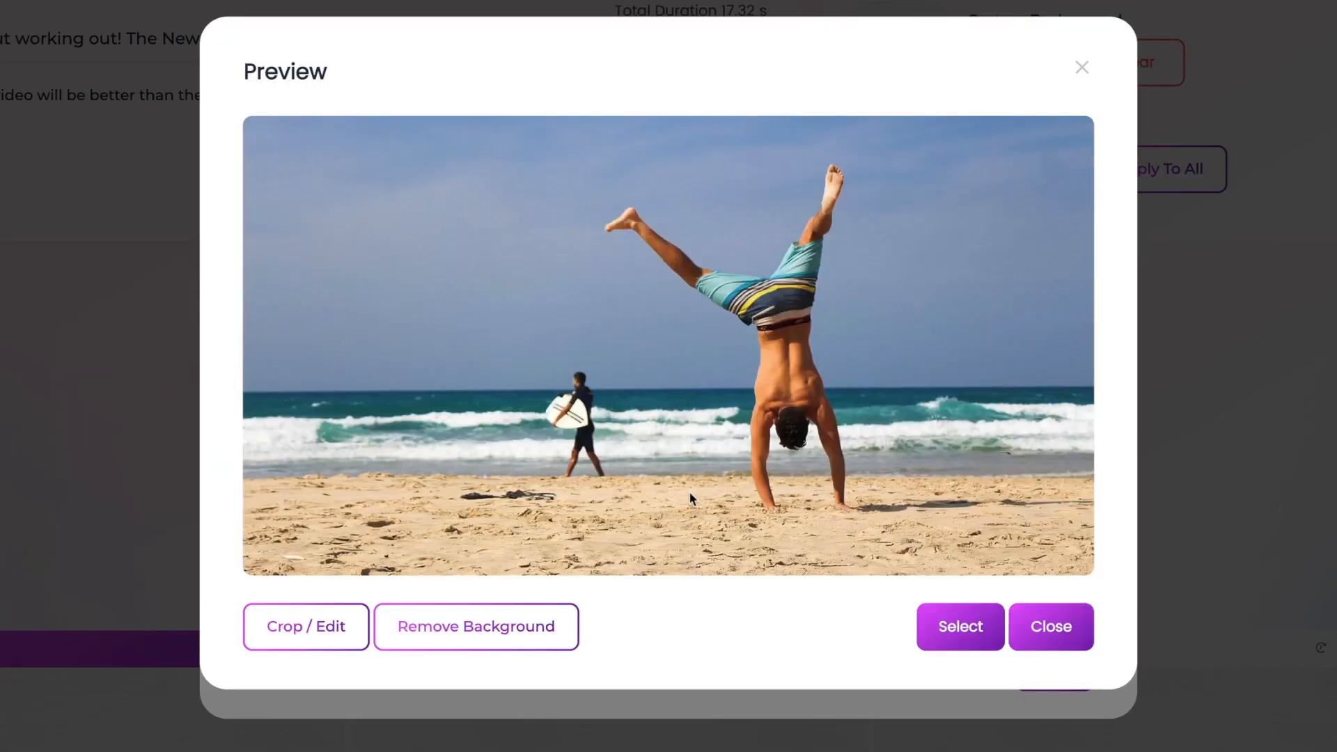
left_click(454, 627)
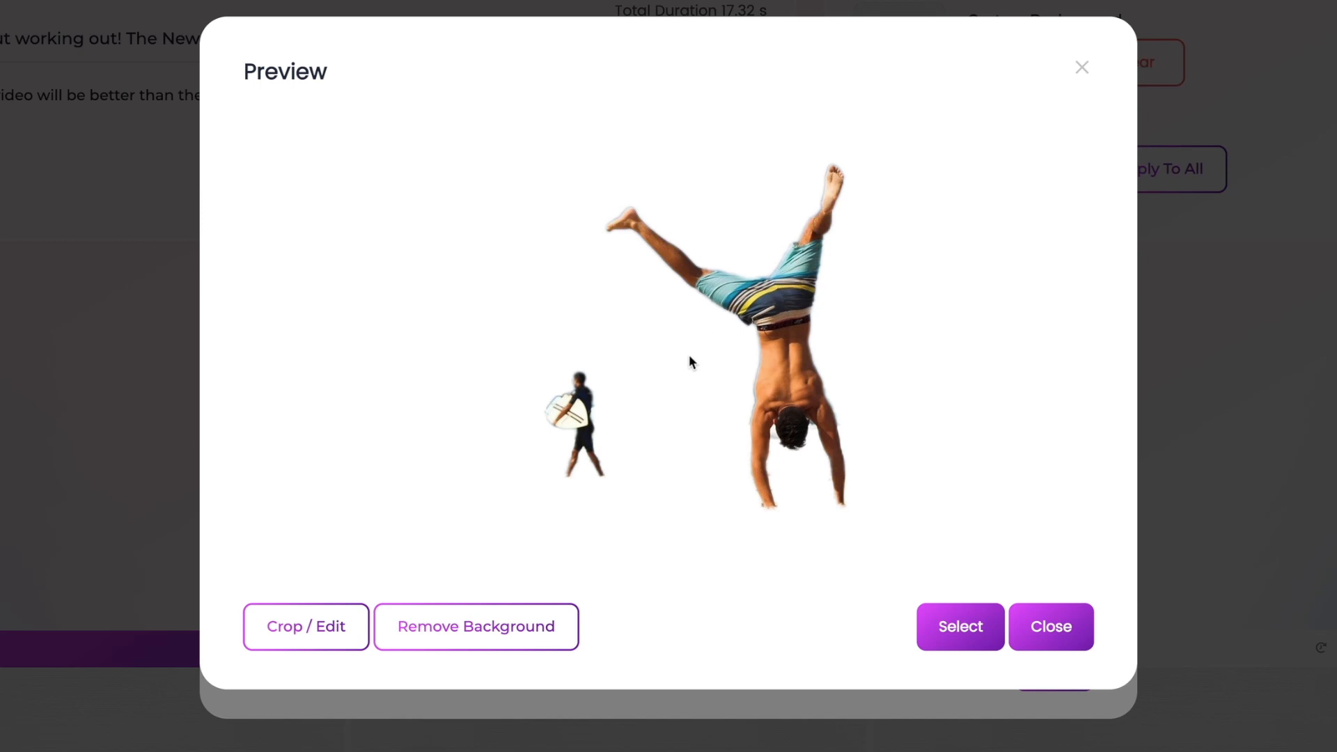
left_click(1051, 642)
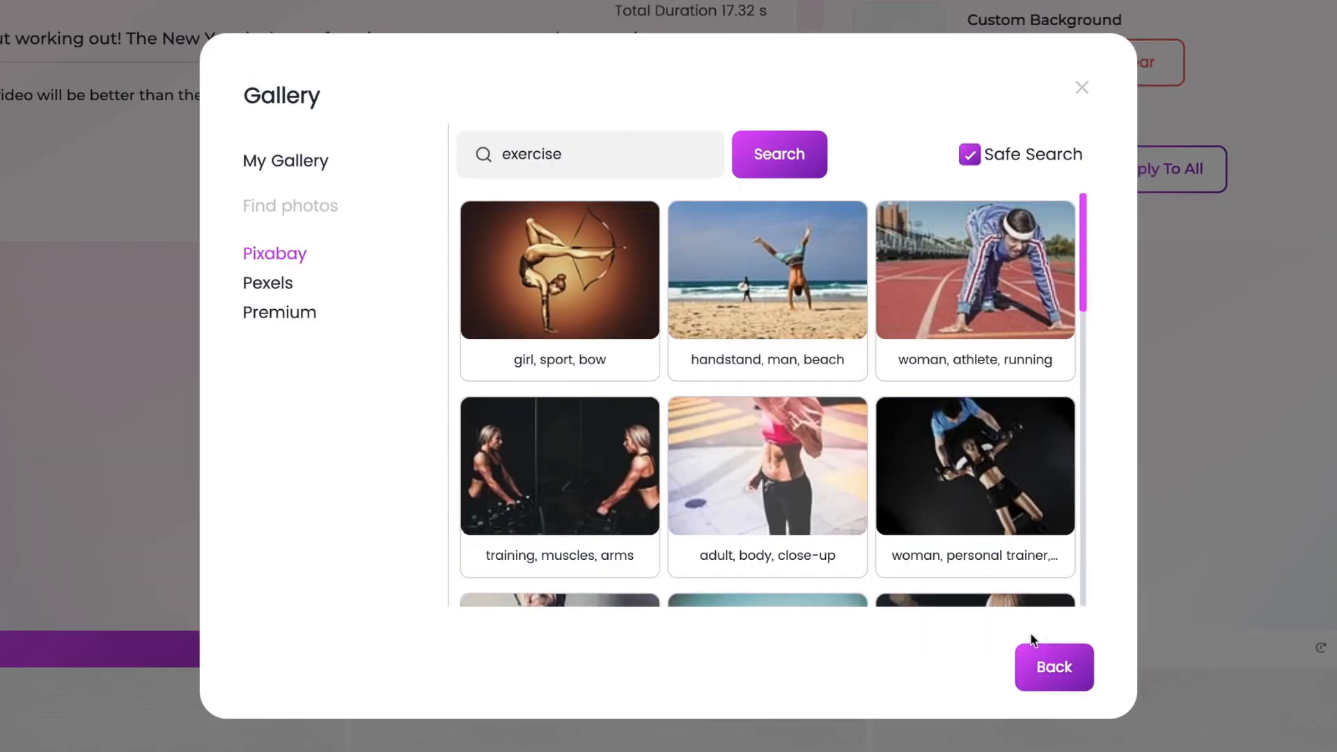
Use the original beach handstand photo as Scene 1's sketch image and play the scene preview
left_click(757, 266)
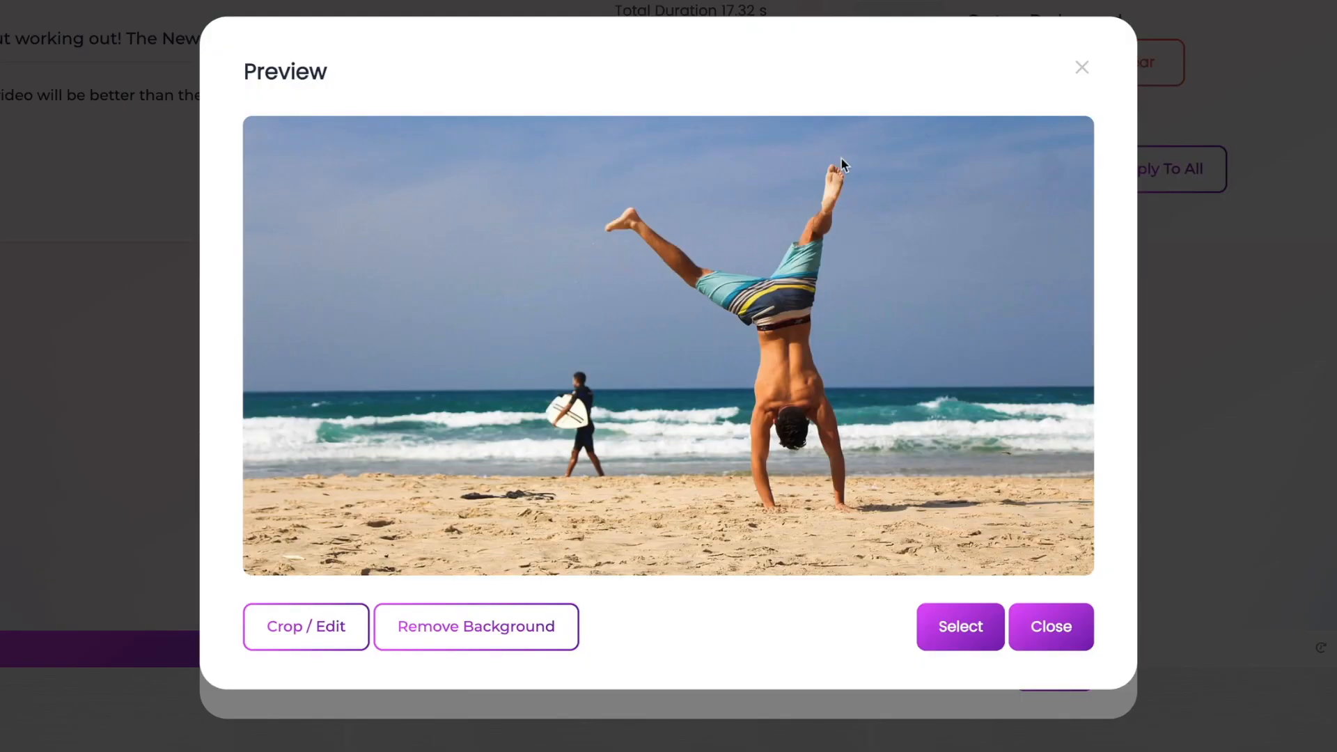
left_click(953, 639)
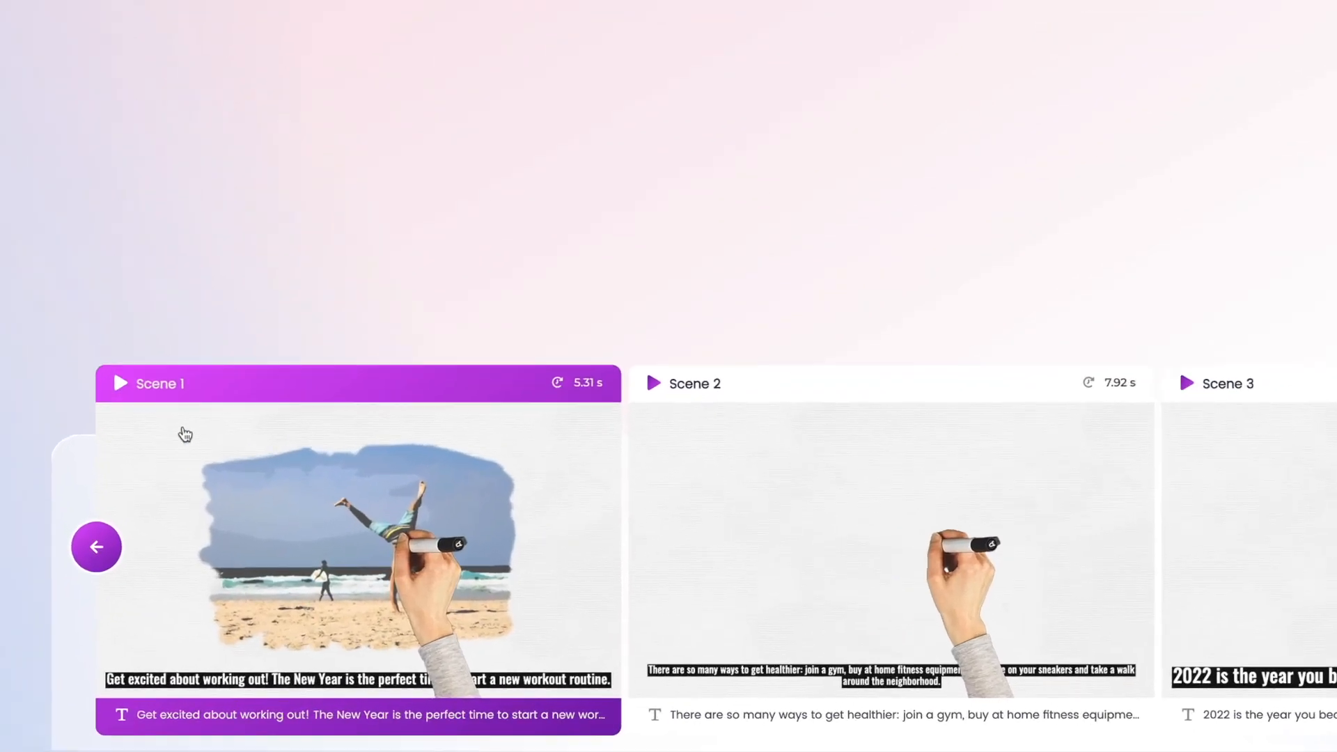
left_click(94, 339)
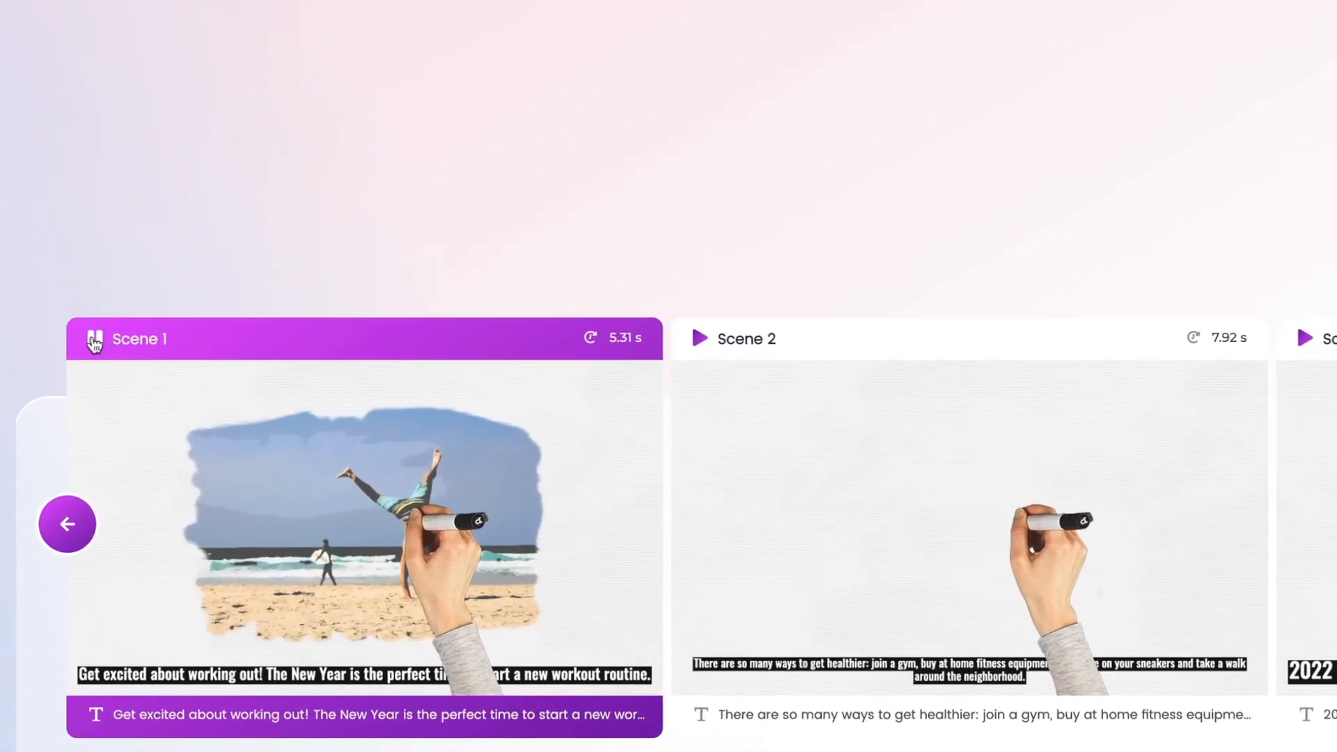
Stop Scene 1's preview and browse the AI-suggested images for Scene 2, closing them without selecting one
left_click(94, 341)
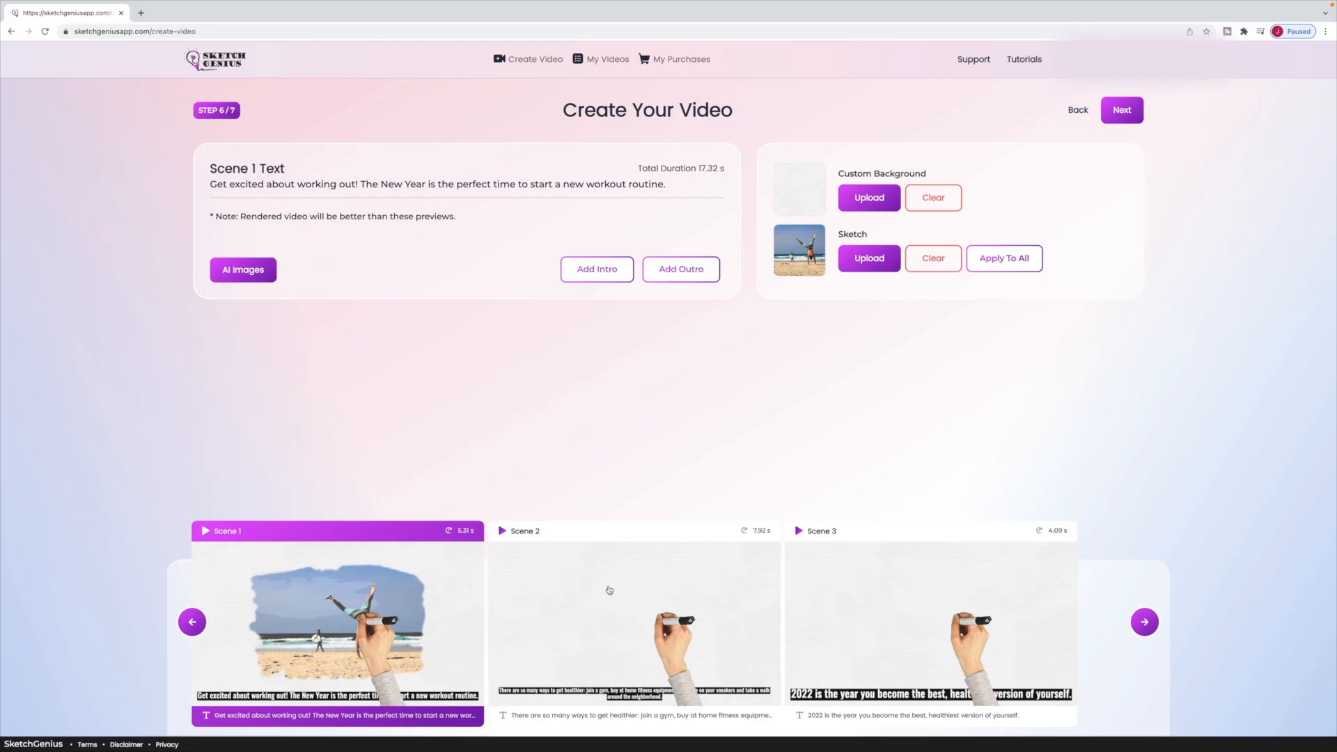
left_click(605, 615)
left_click(220, 270)
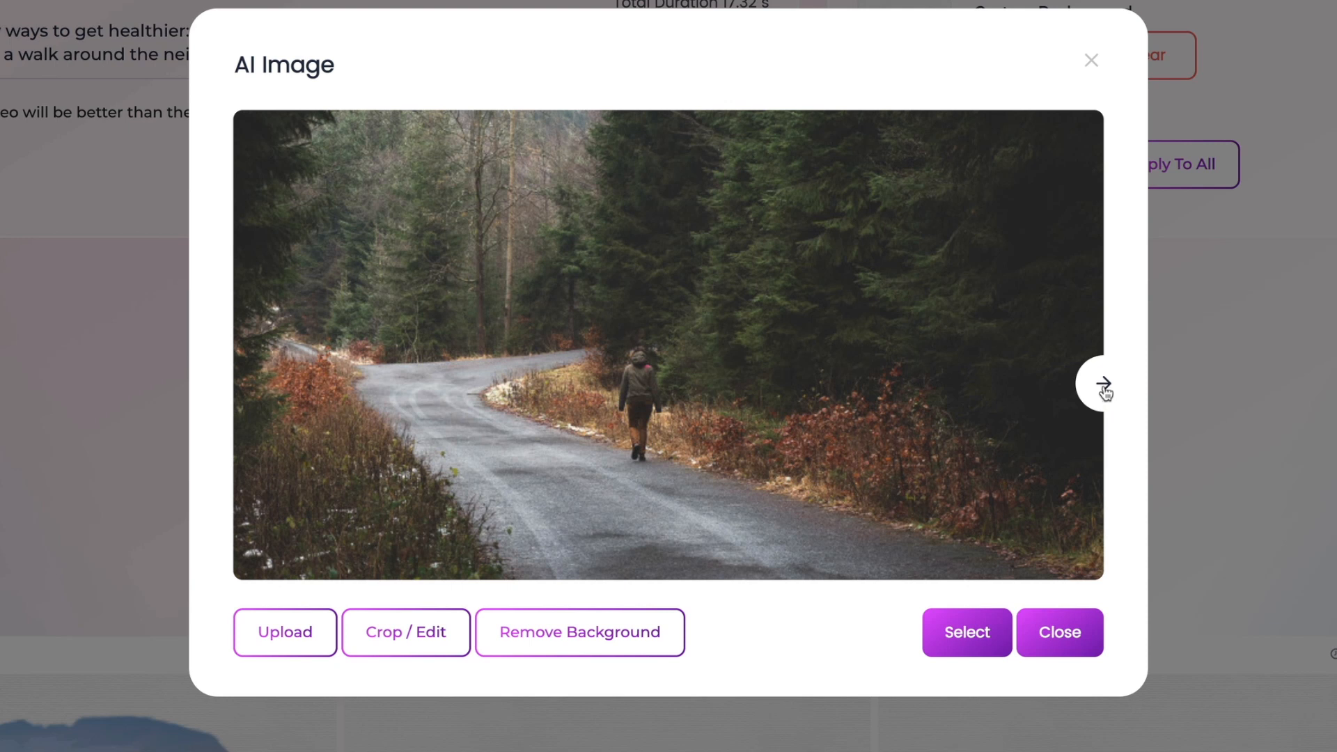
left_click(1102, 387)
left_click(1103, 387)
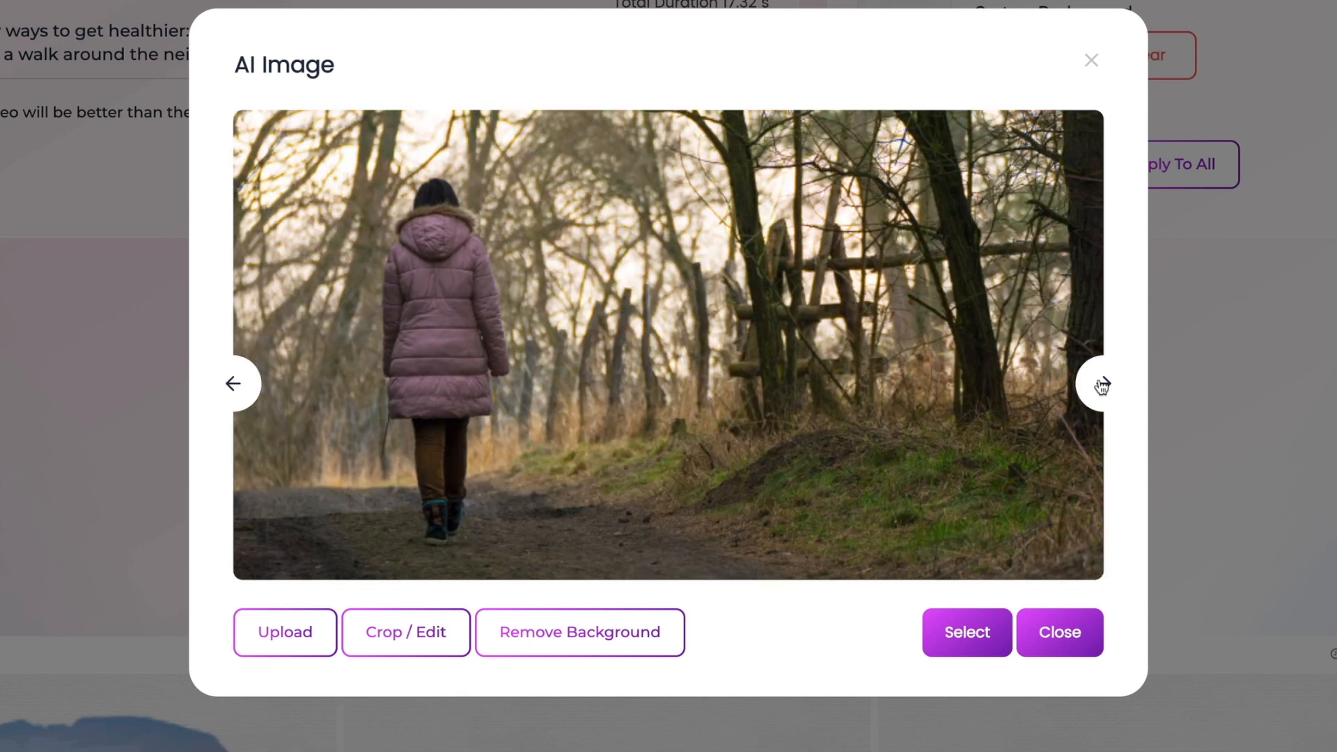
left_click(1102, 385)
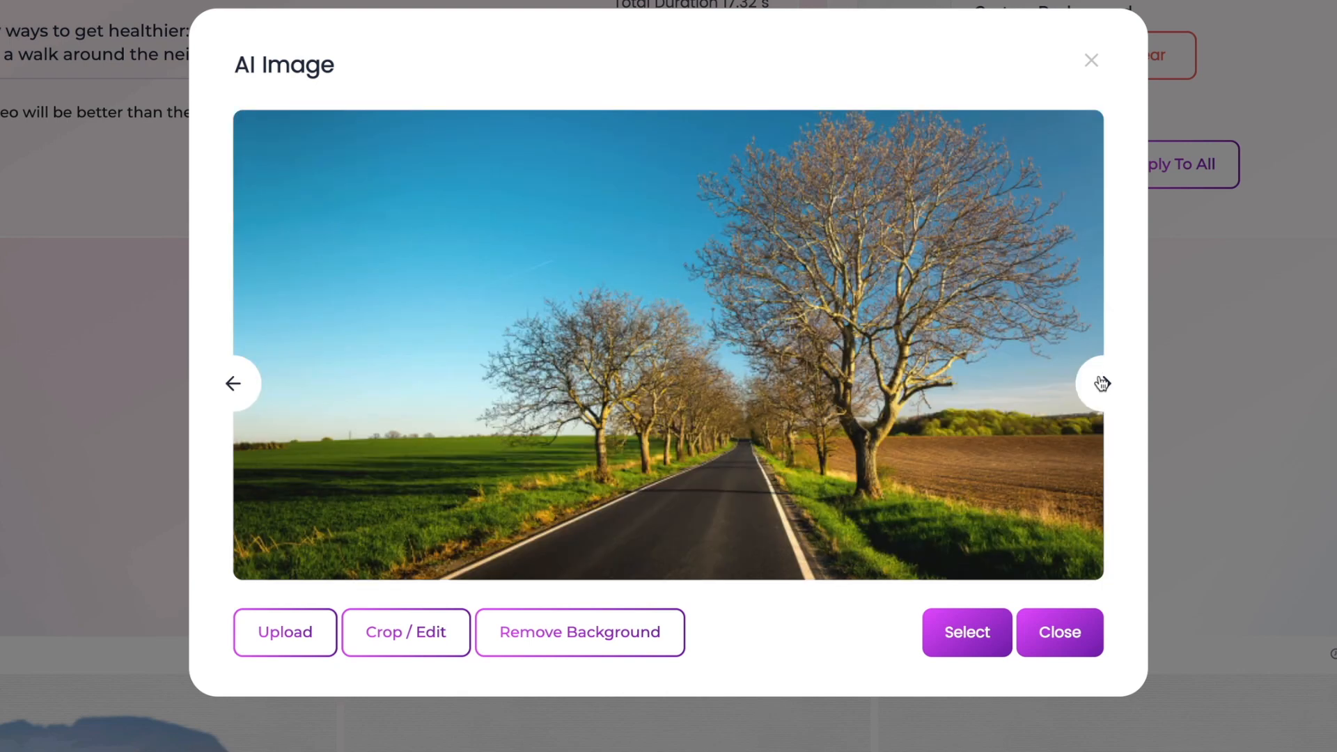
left_click(1103, 384)
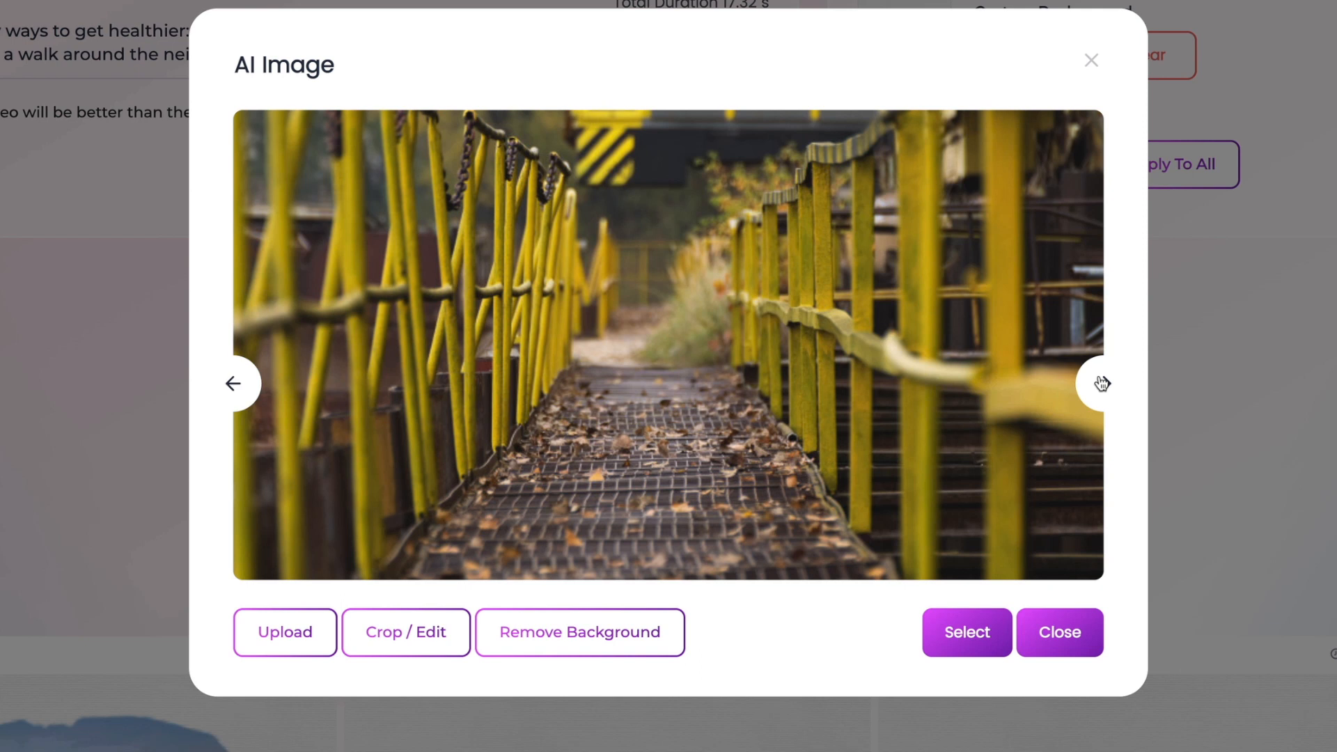
left_click(1102, 384)
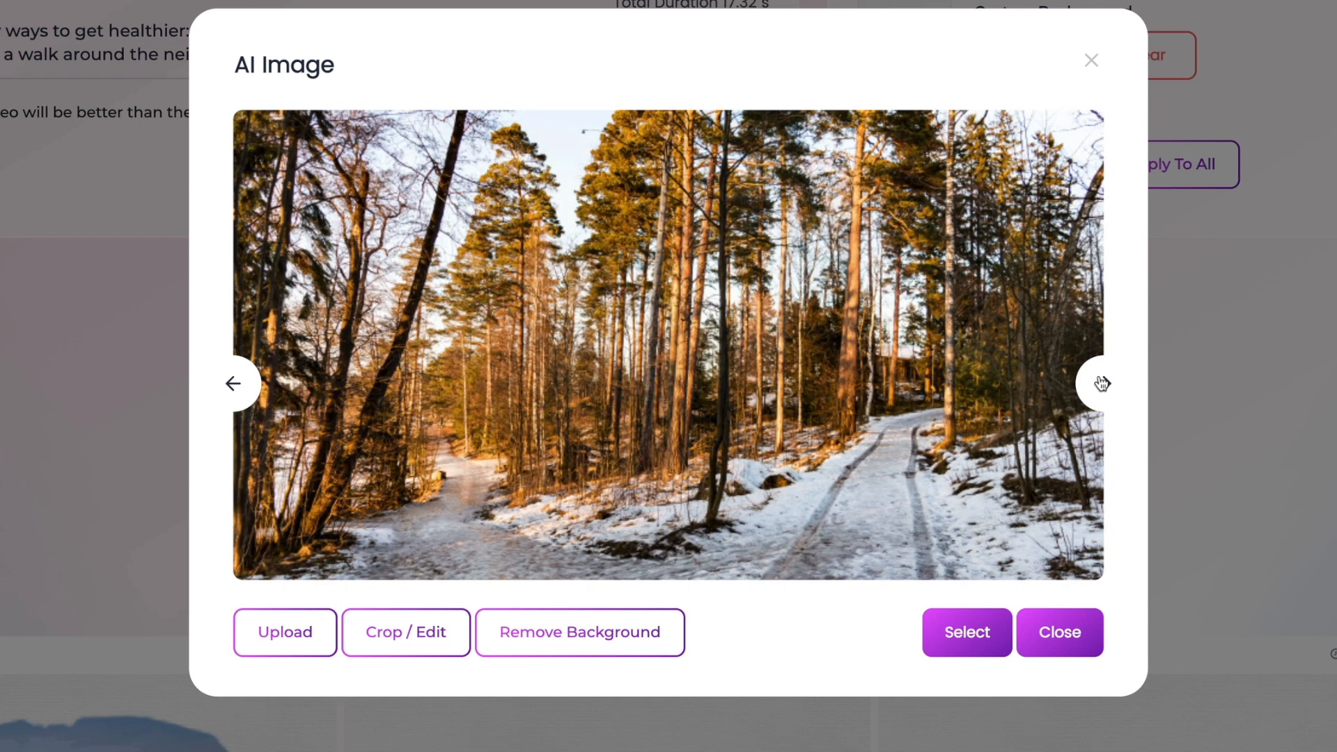
left_click(1102, 383)
left_click(1102, 383)
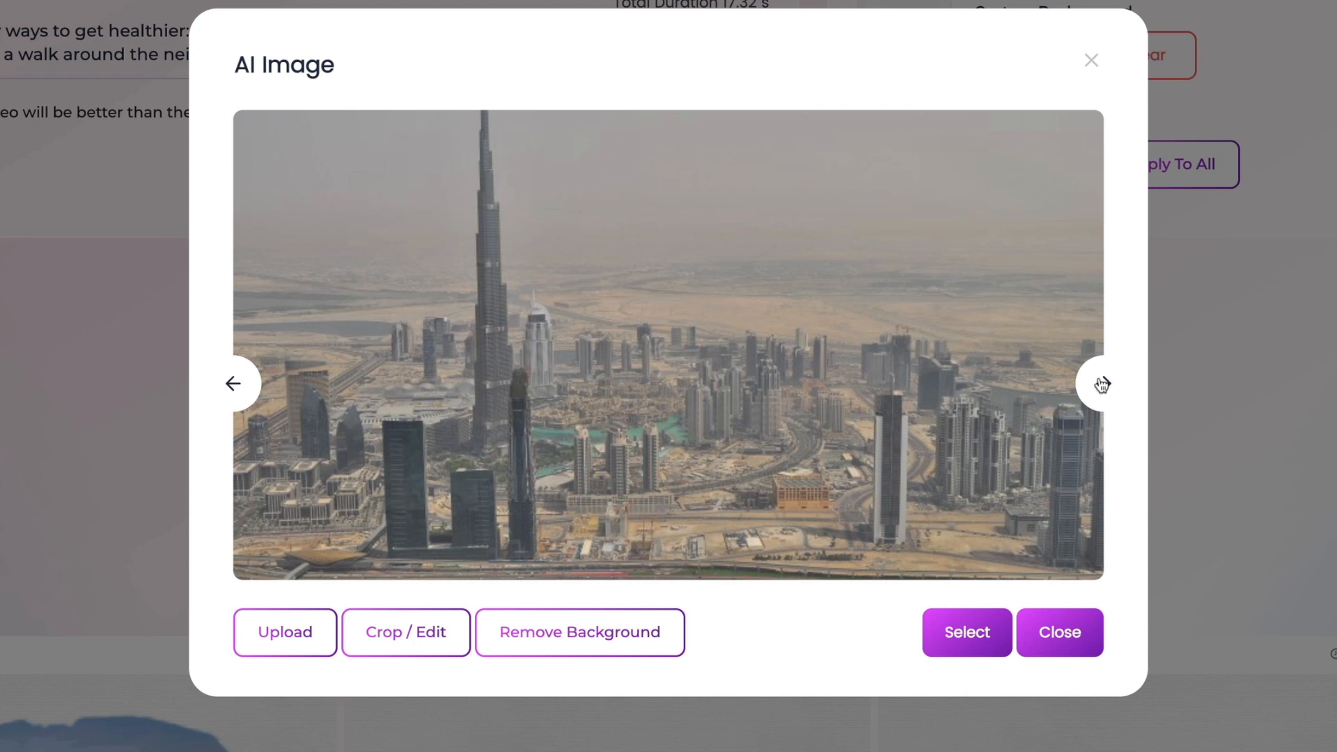
left_click(1106, 385)
left_click(1108, 387)
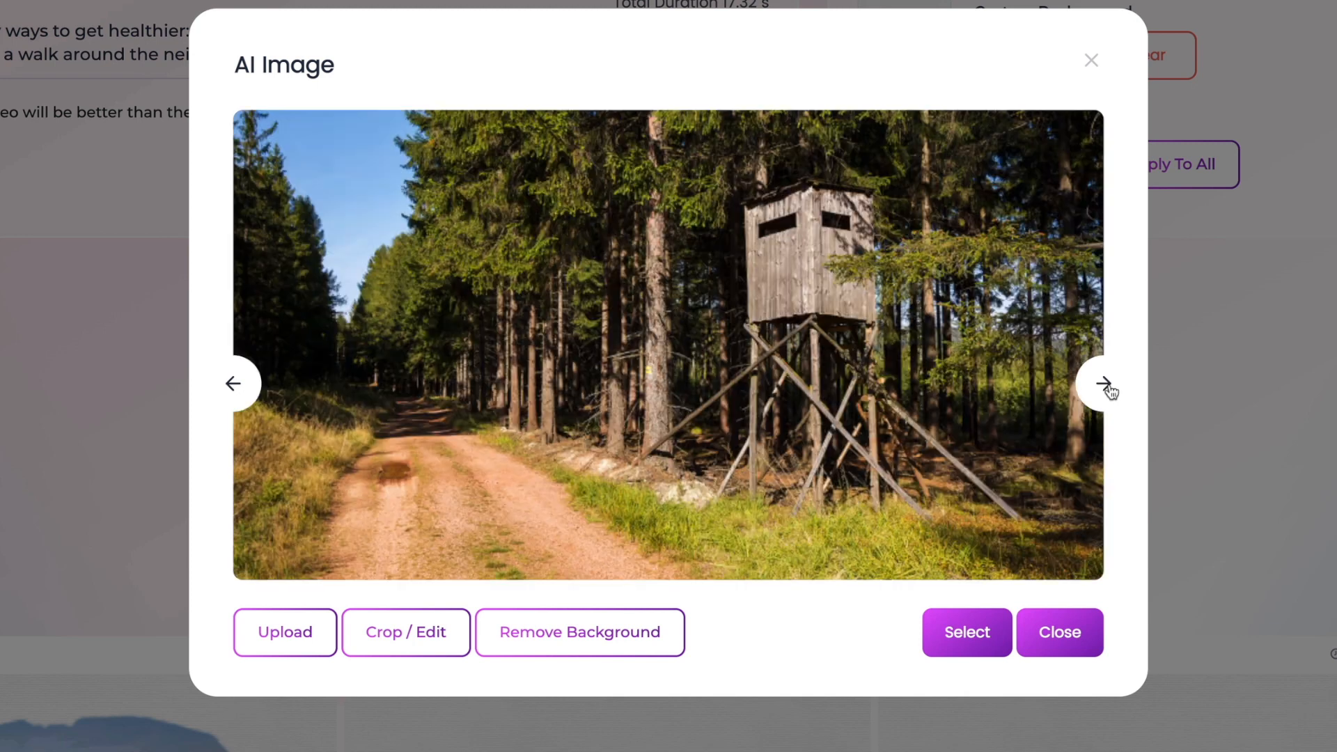
left_click(1109, 389)
left_click(1105, 391)
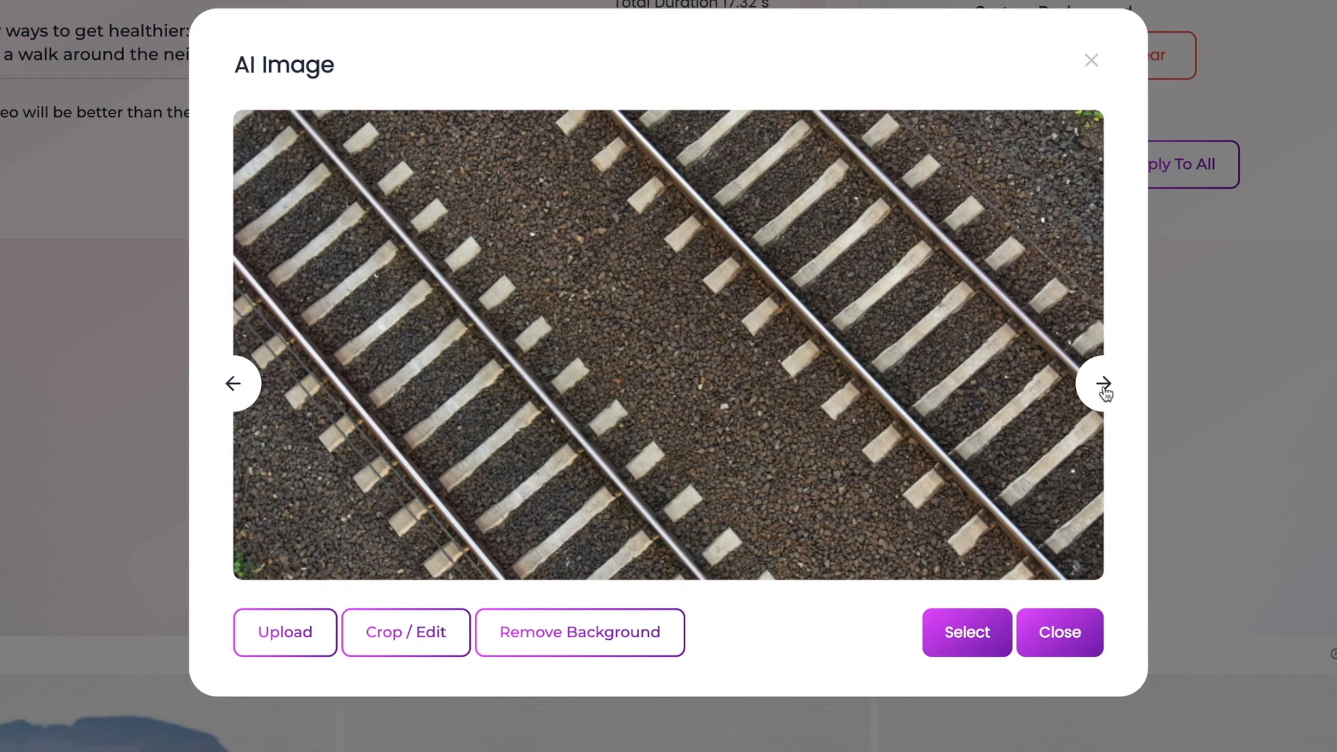
left_click(1106, 389)
left_click(1051, 635)
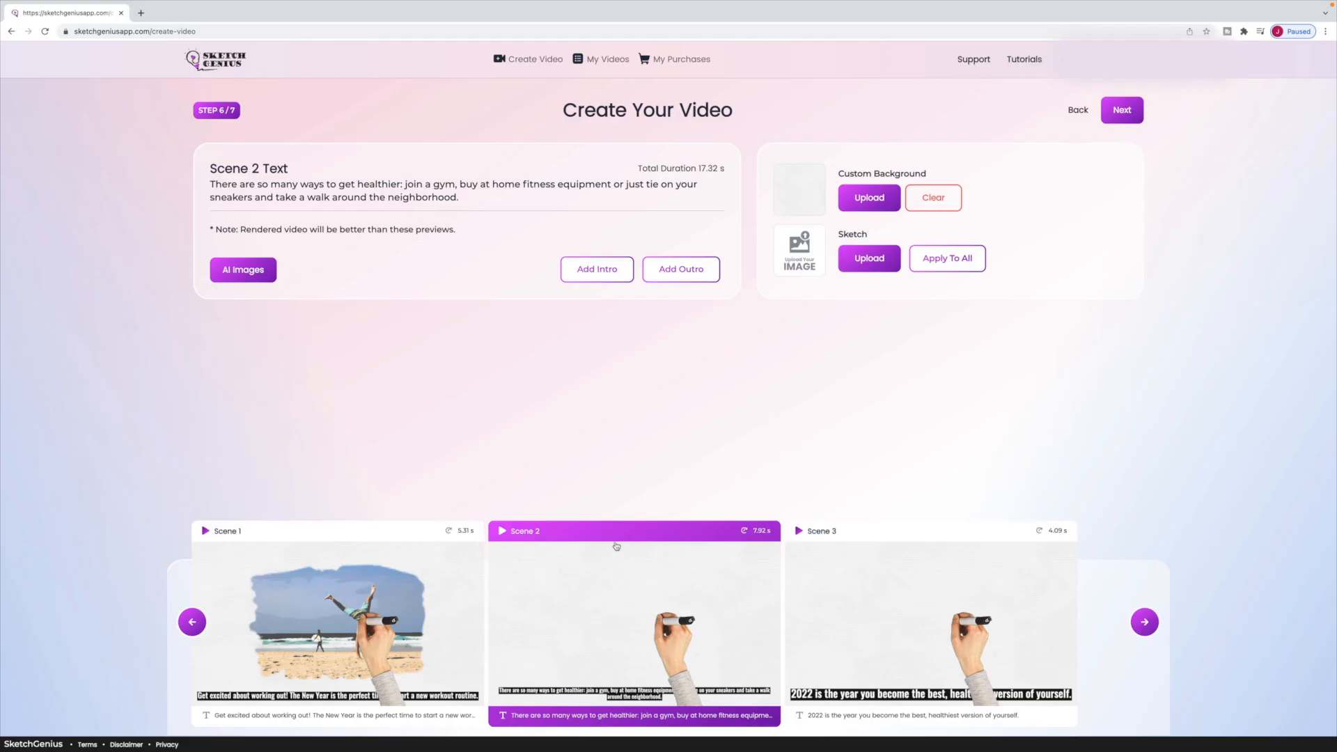
Use the photo of the woman doing crunches on a blue mat from My Gallery as Scene 2's sketch image
left_click(857, 268)
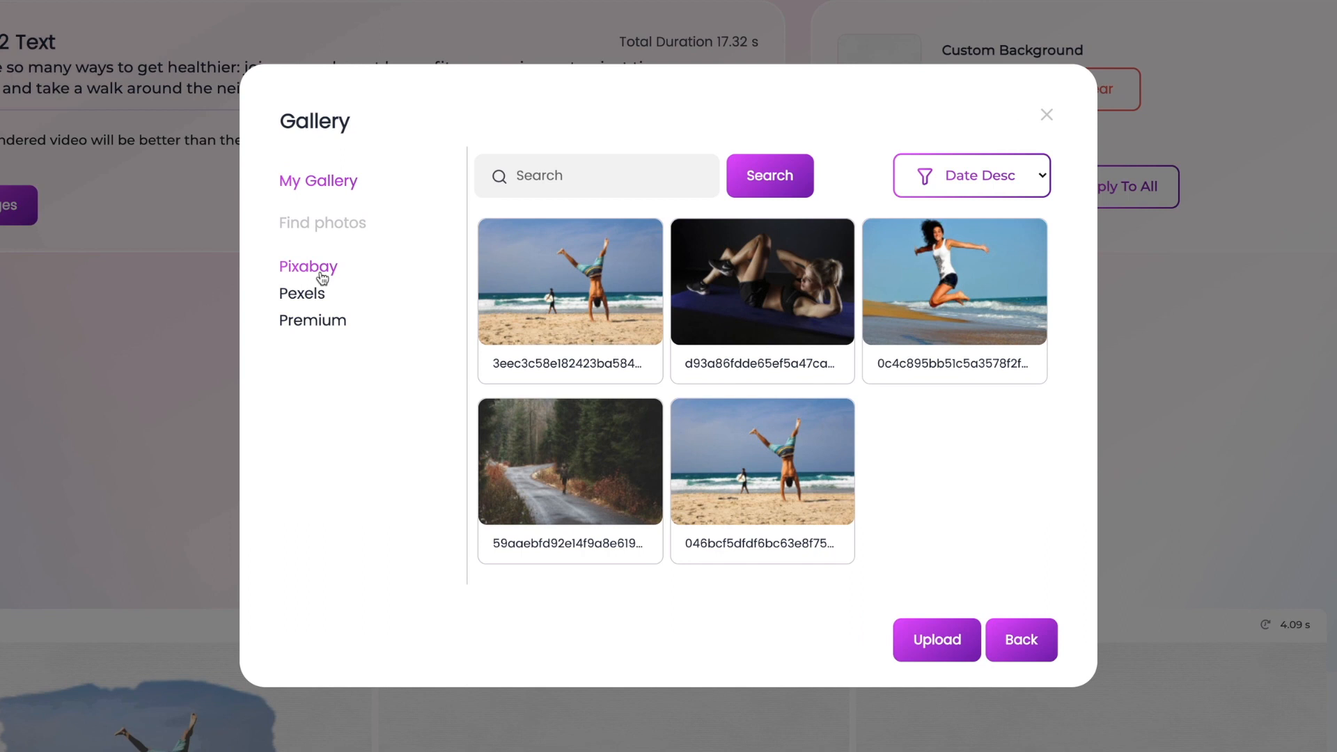
left_click(763, 317)
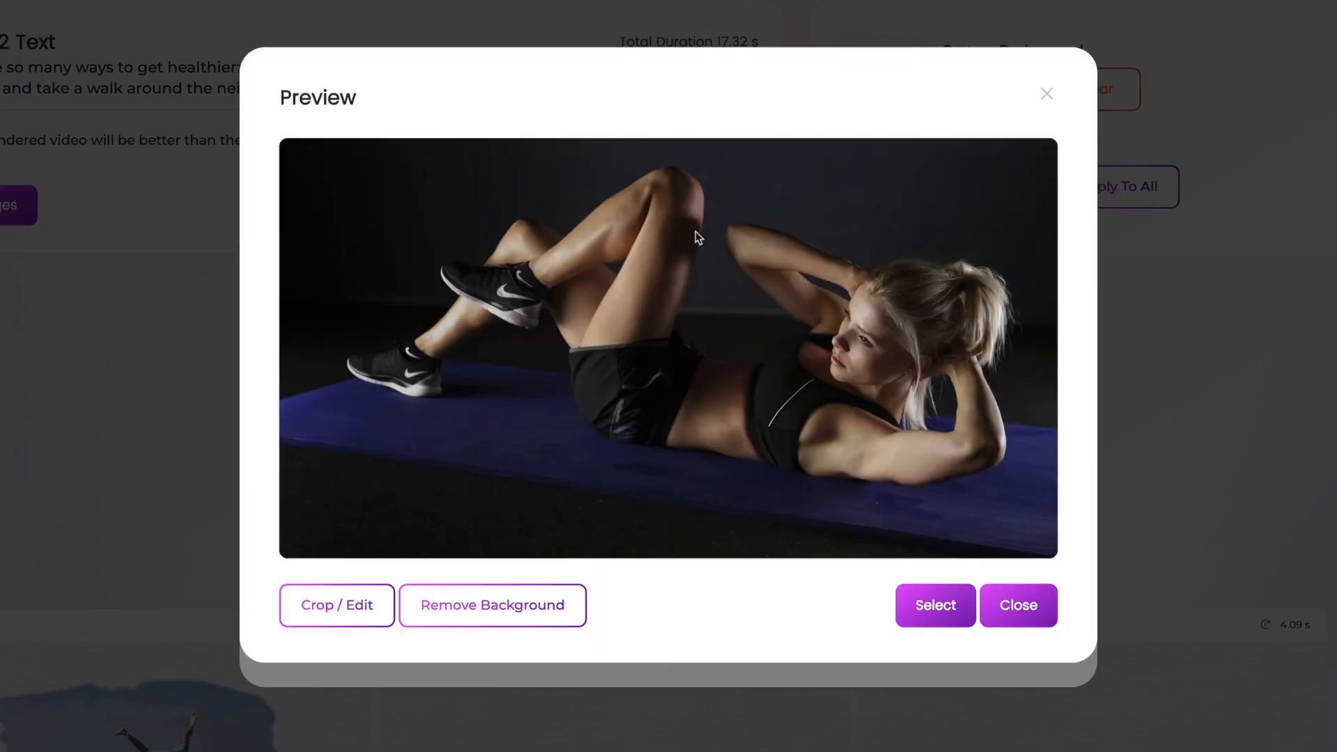
left_click(932, 611)
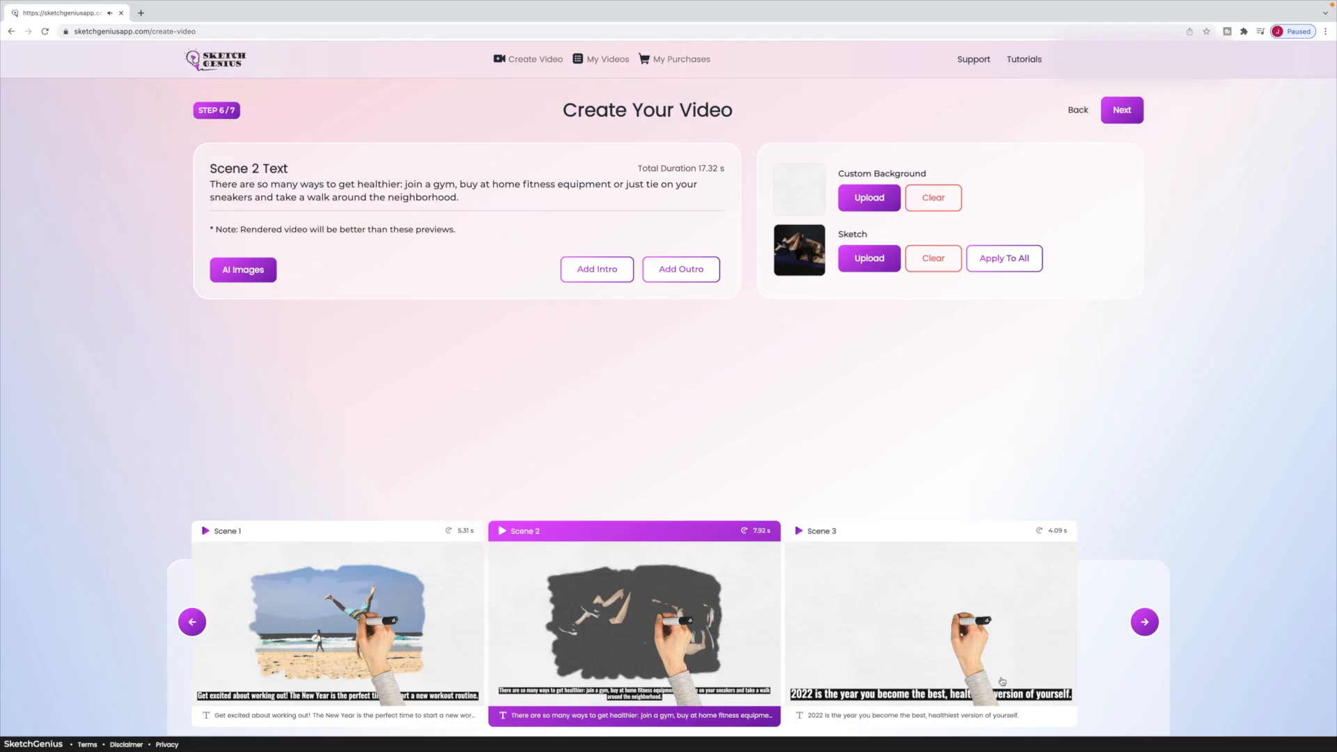
Browse the AI-suggested images for Scene 3 and close them without selecting one
left_click(1003, 681)
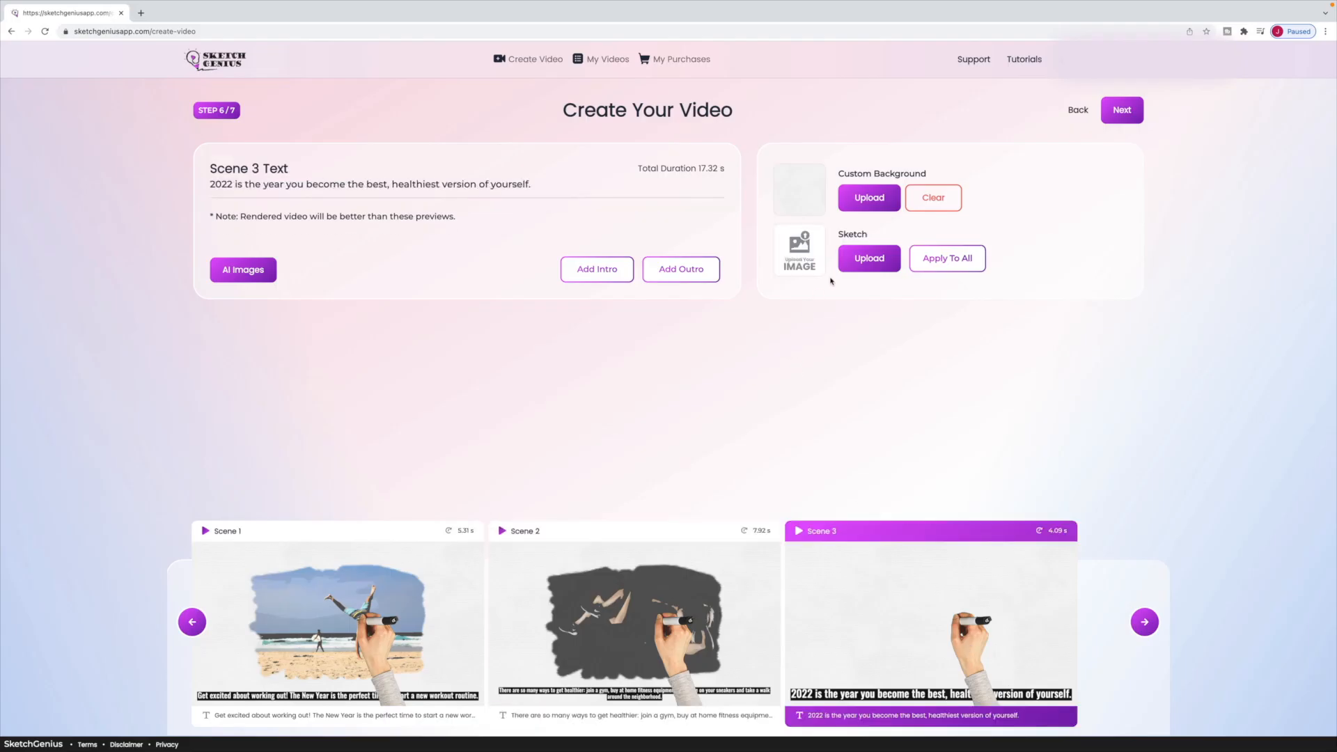
left_click(257, 264)
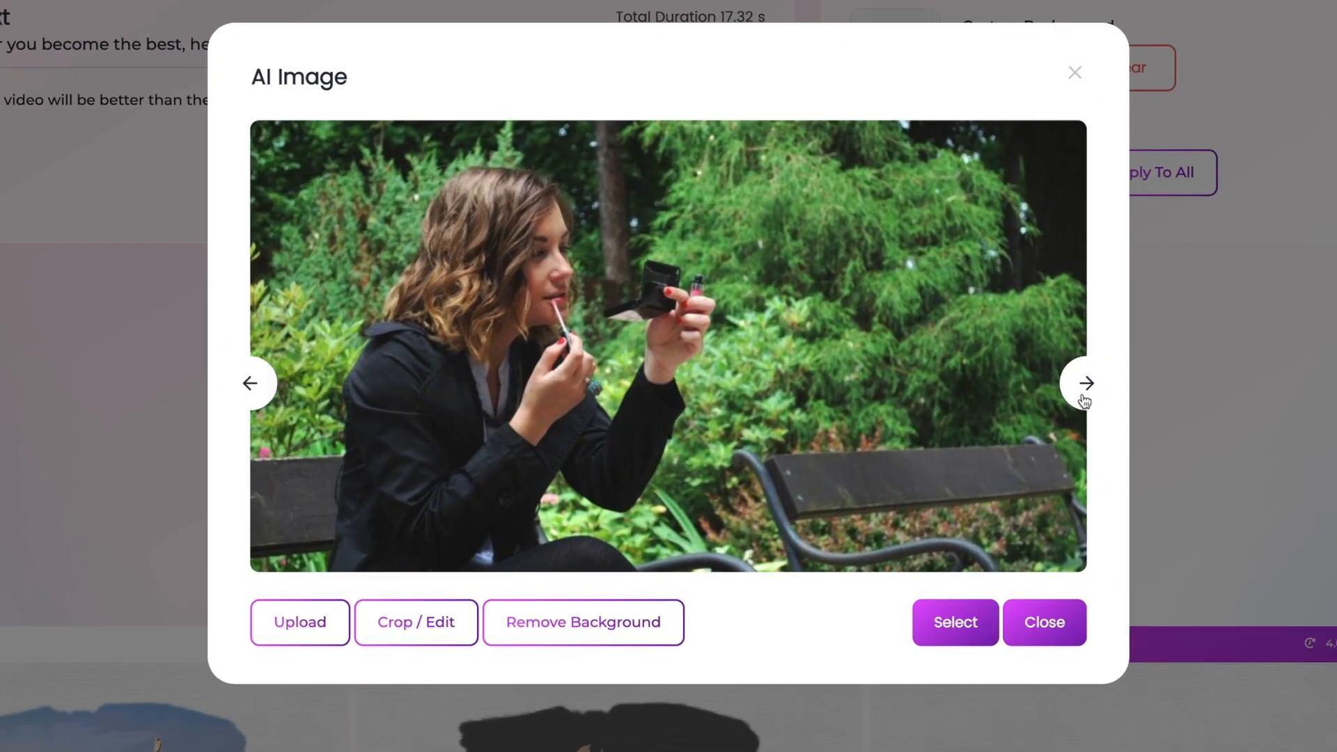
left_click(995, 392)
left_click(1084, 399)
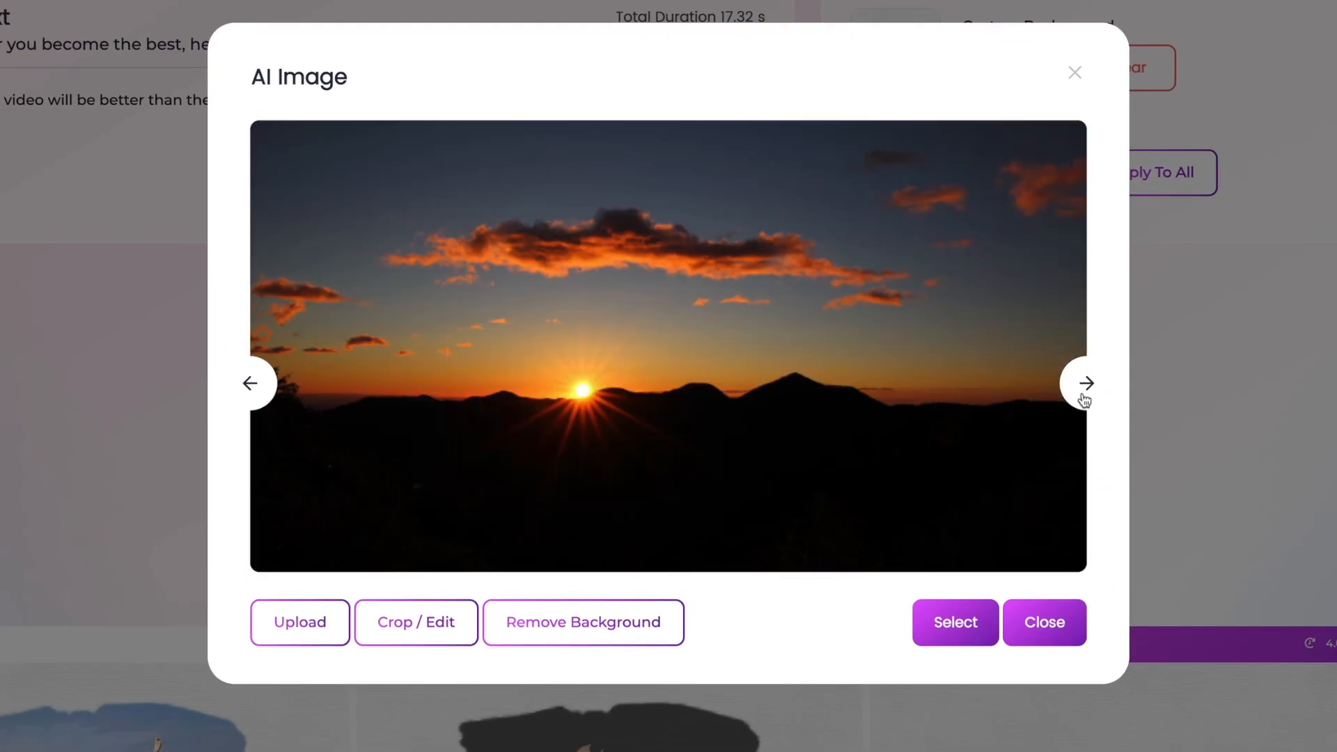
left_click(1085, 401)
left_click(1085, 402)
left_click(1084, 403)
left_click(1084, 403)
left_click(1083, 402)
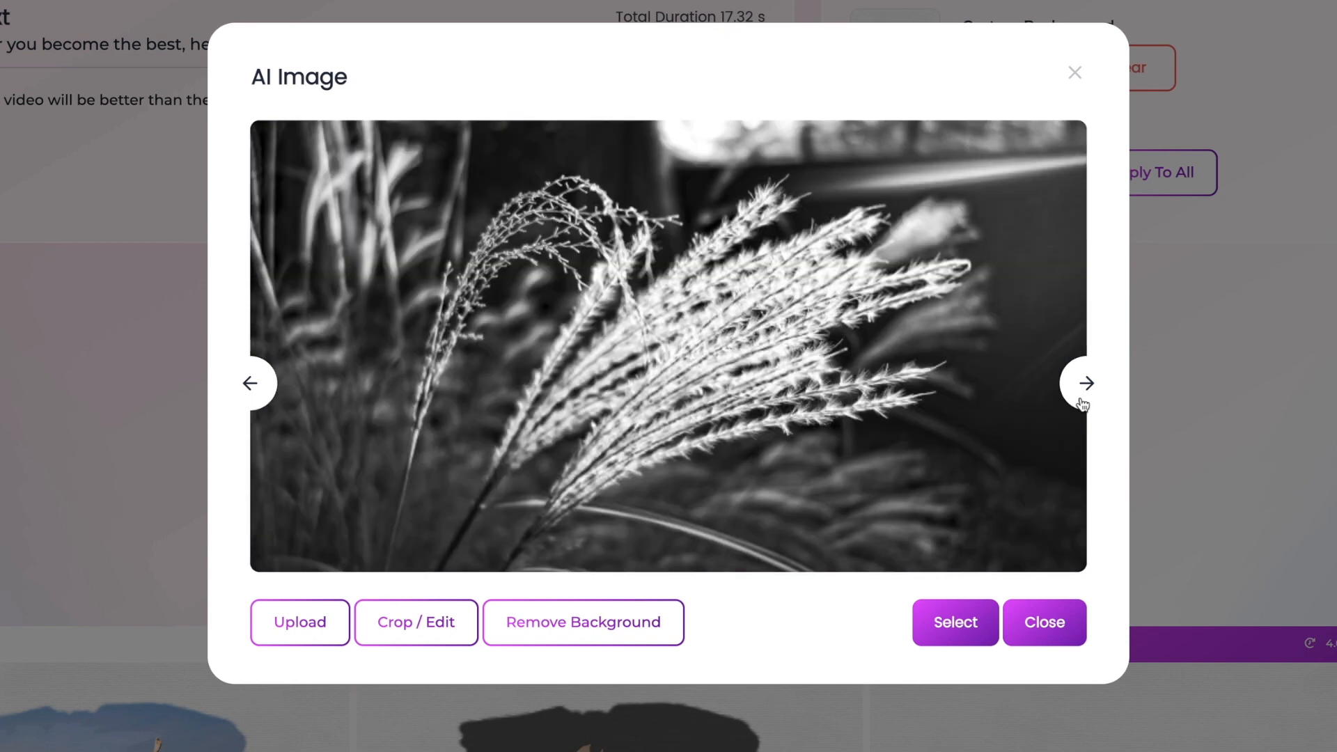
left_click(1081, 400)
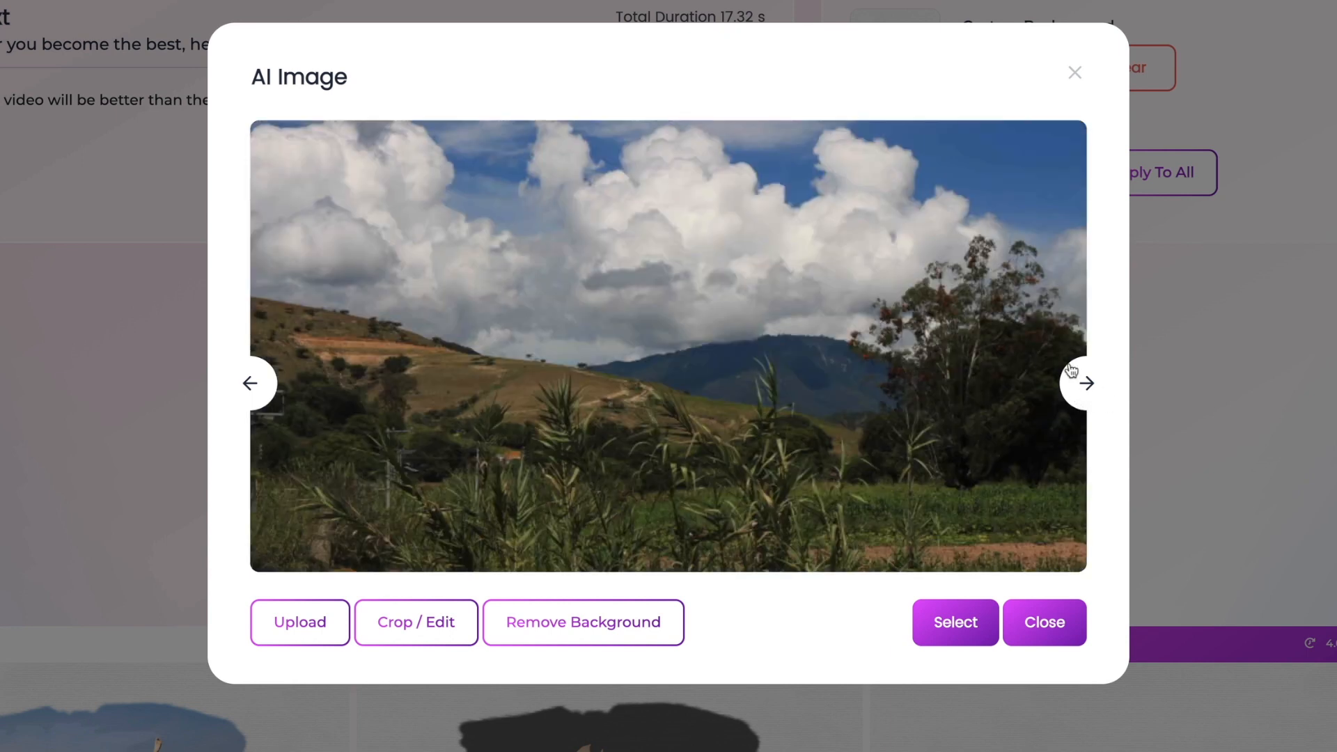
left_click(1075, 73)
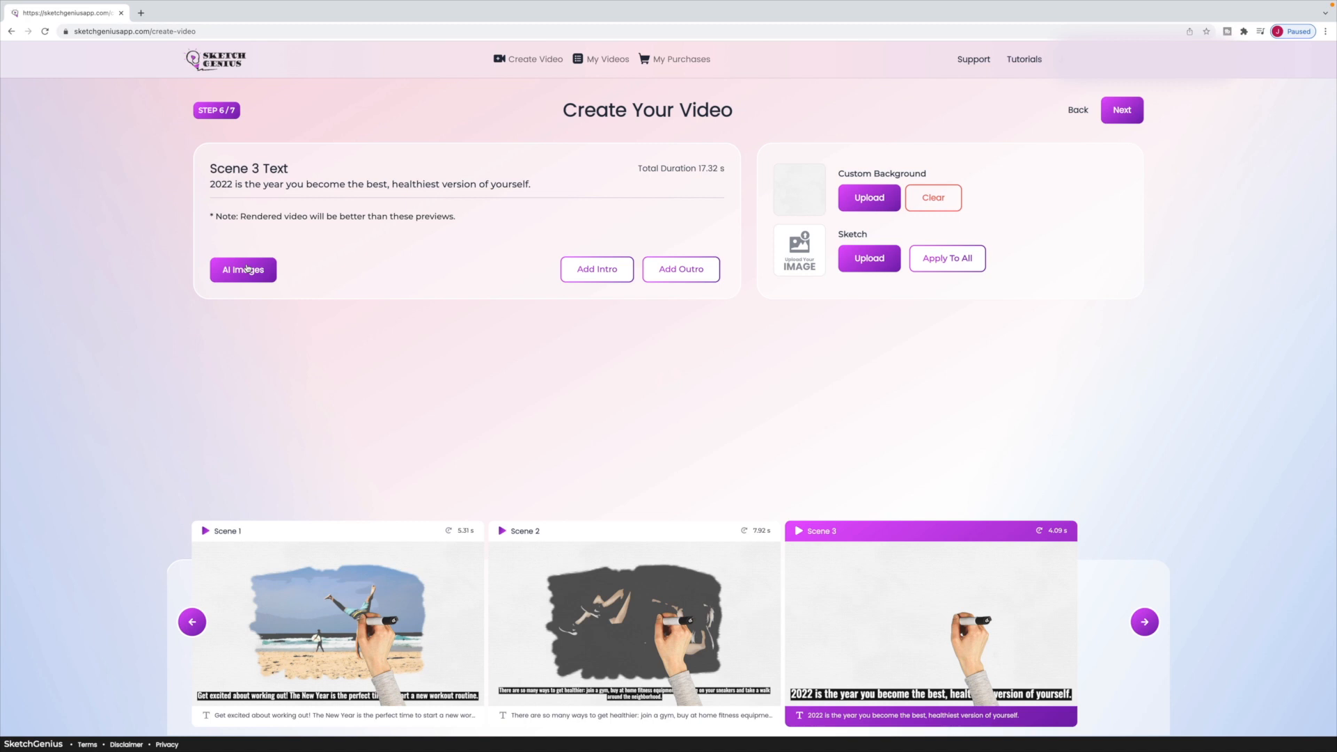
Use the photo of the woman jumping on the beach from My Gallery as Scene 3's sketch image
left_click(876, 258)
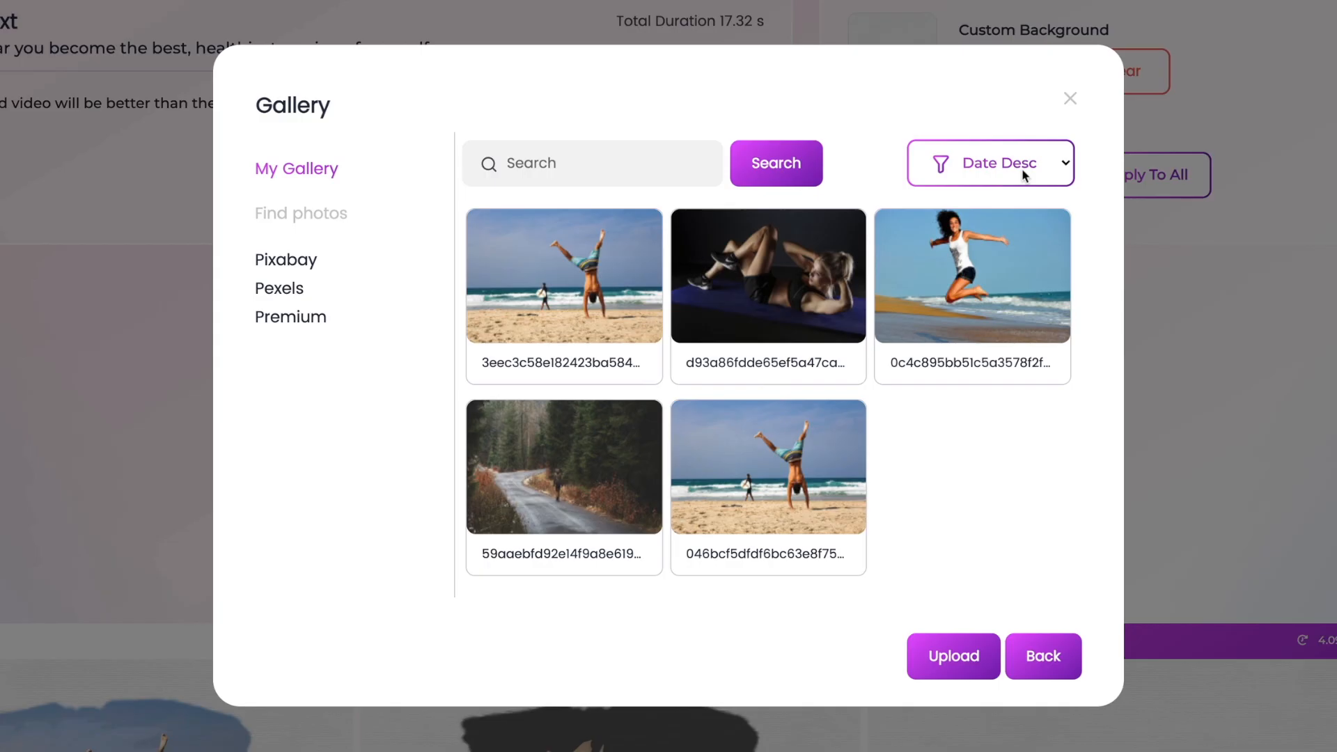
left_click(983, 248)
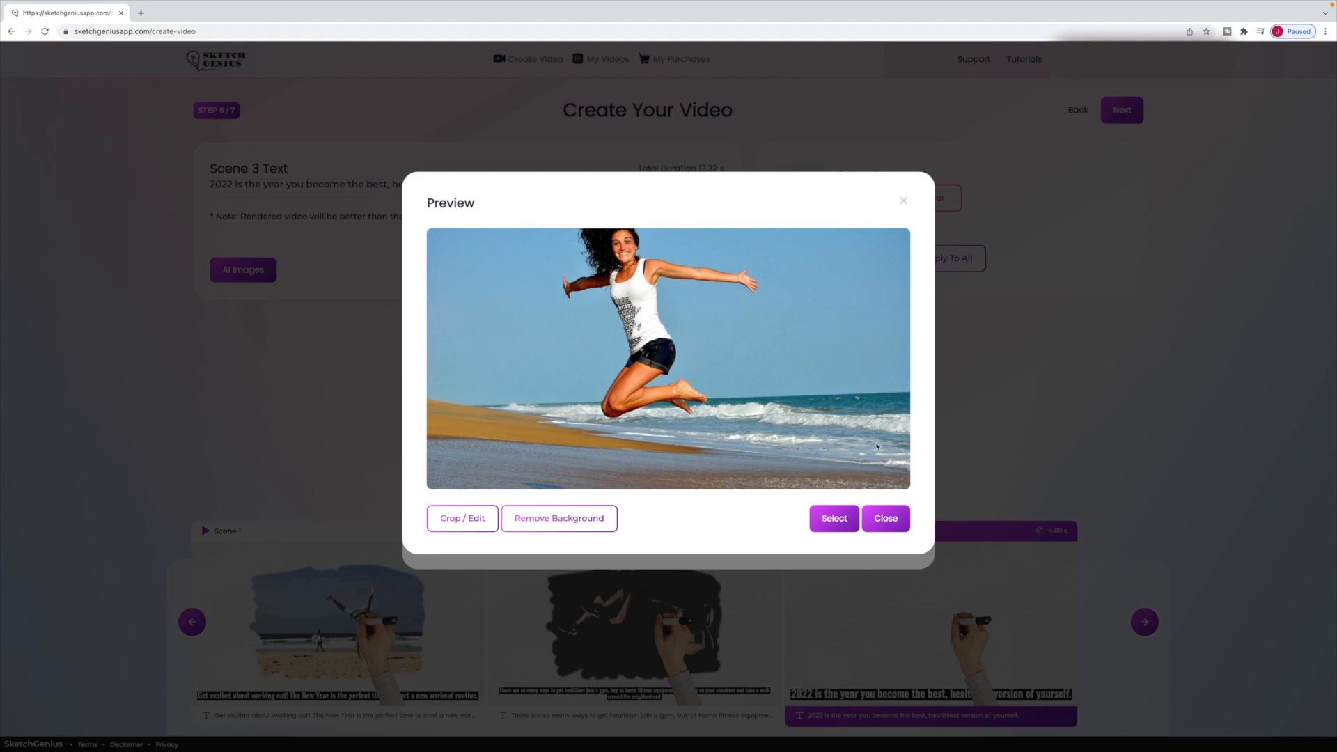
left_click(834, 518)
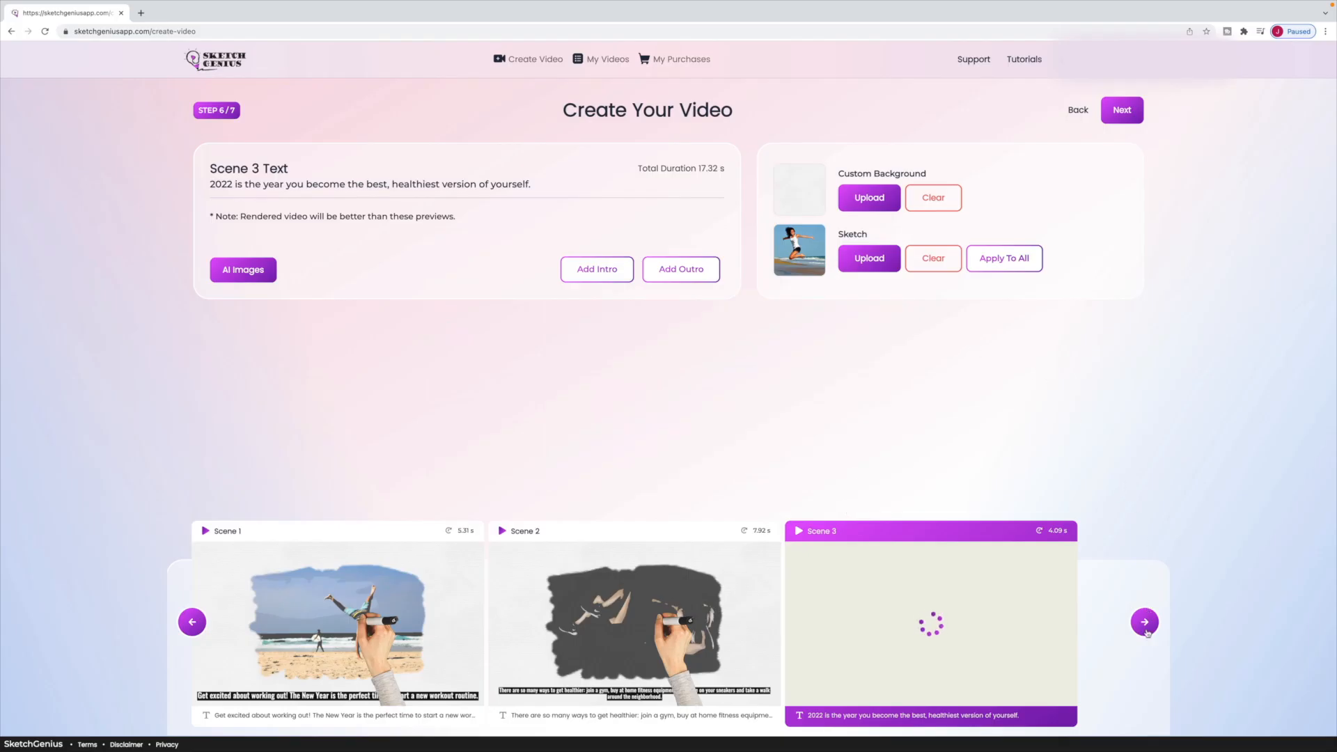
Finalize the video with the project name "2022 Wellness" and 1080p resolution, and start rendering it
left_click(1122, 110)
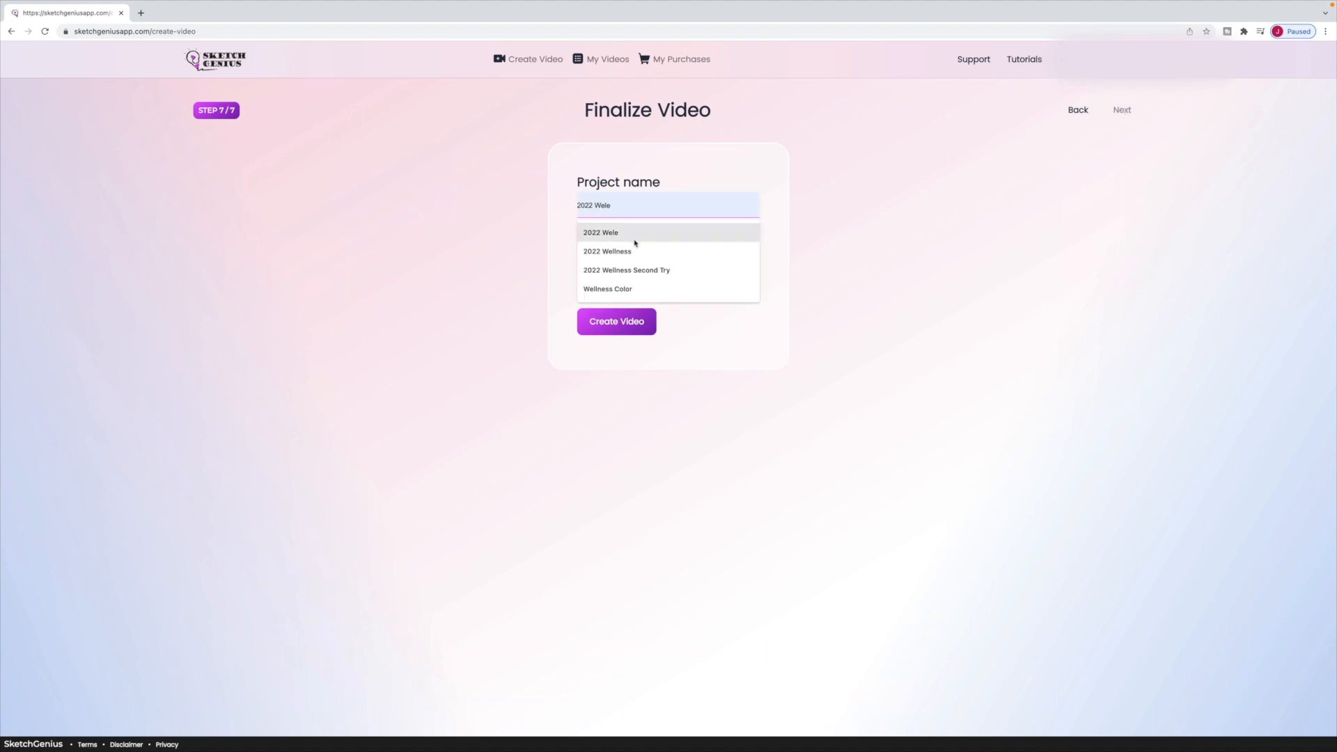
left_click(754, 273)
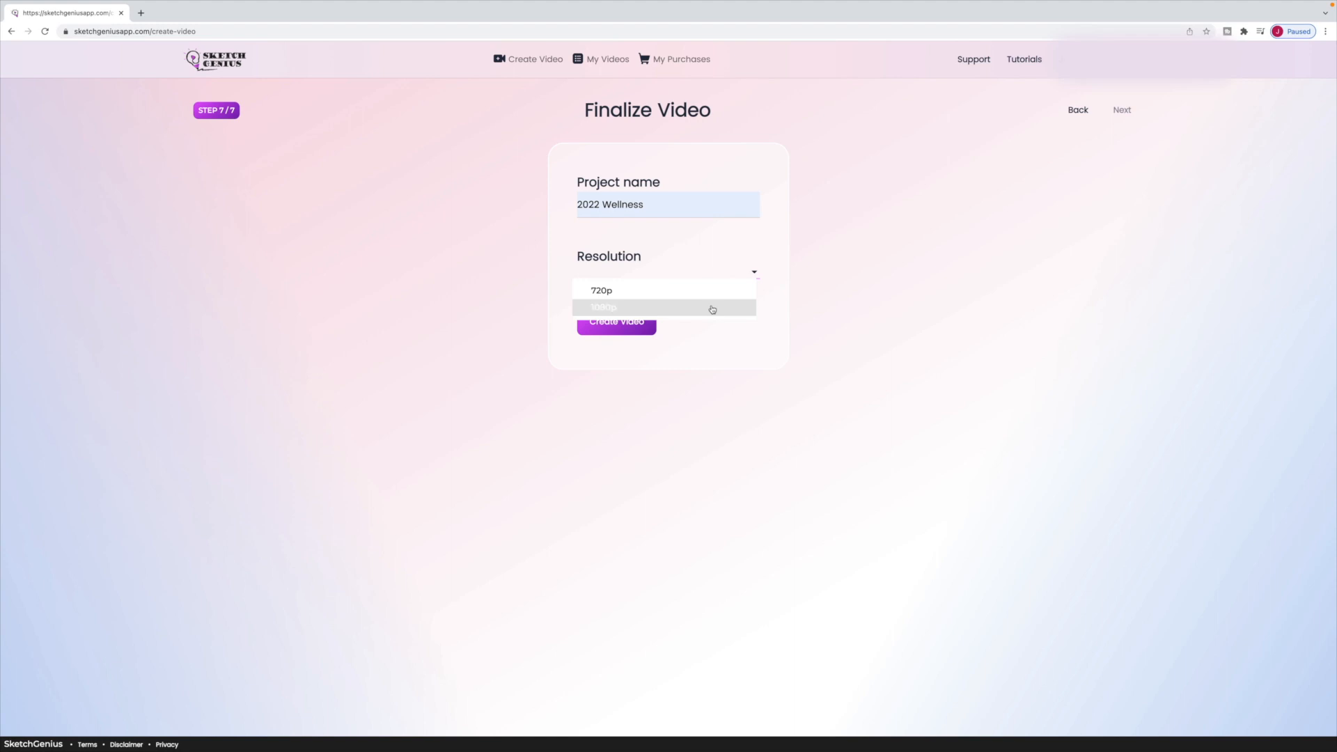
left_click(712, 309)
left_click(642, 341)
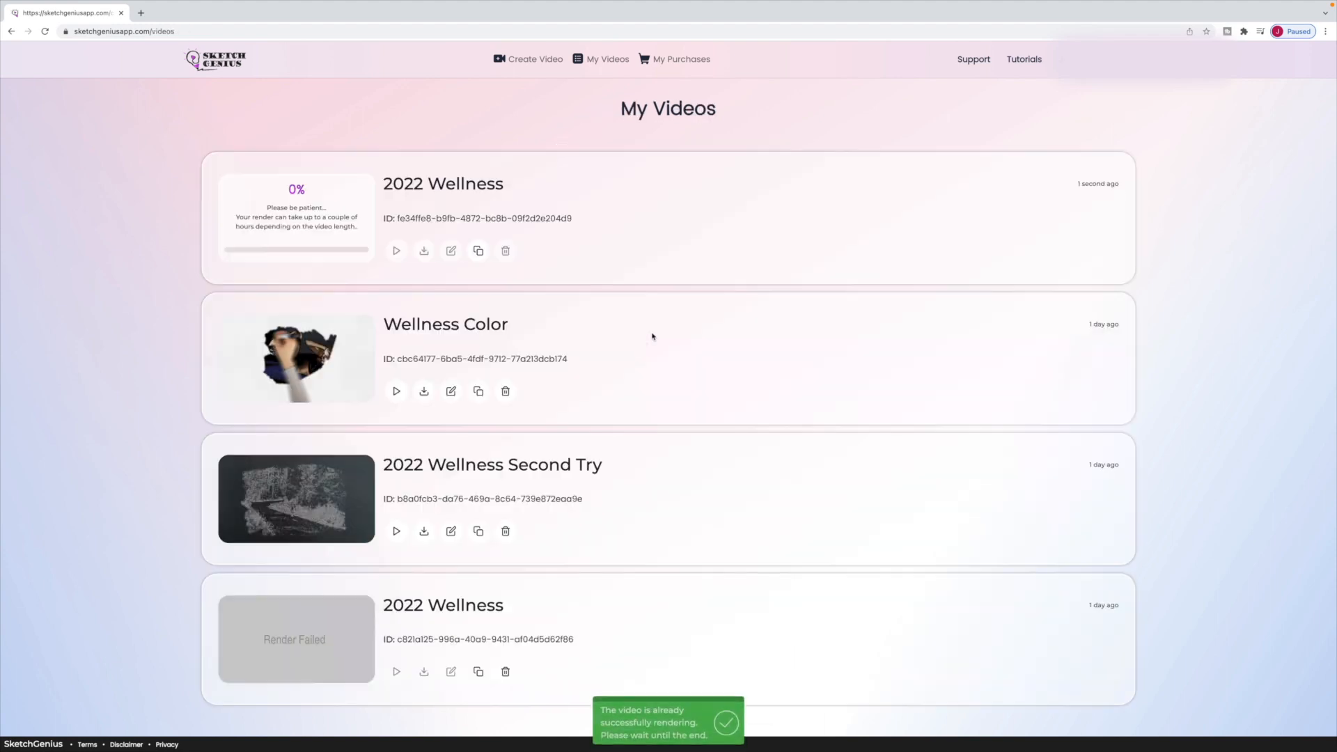